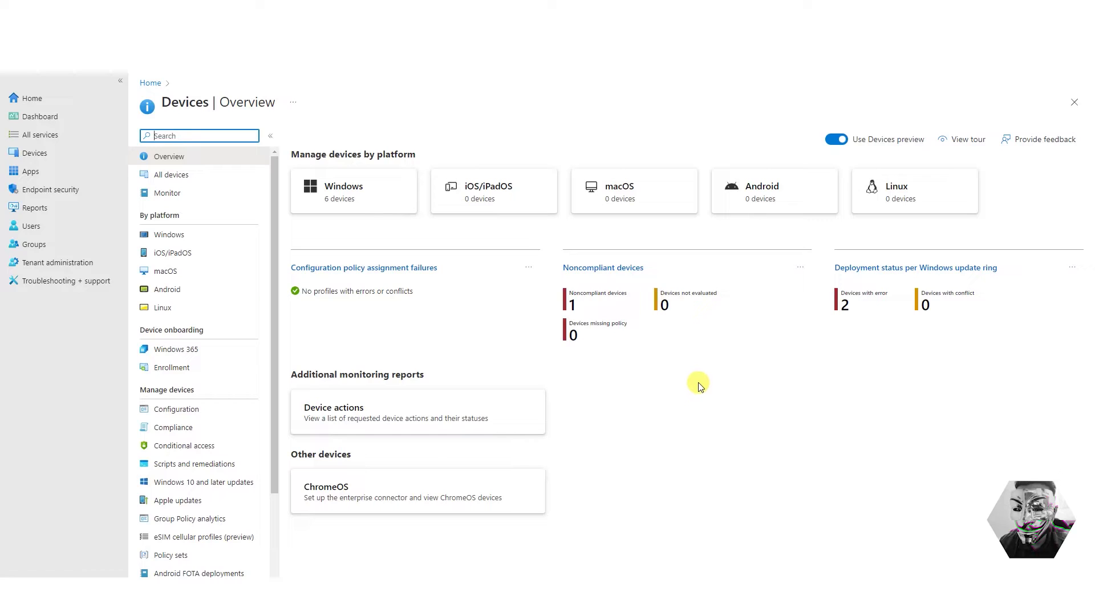
Open the InteractiveLogon policy from the configuration list, then return to Devices | Configuration
click(218, 417)
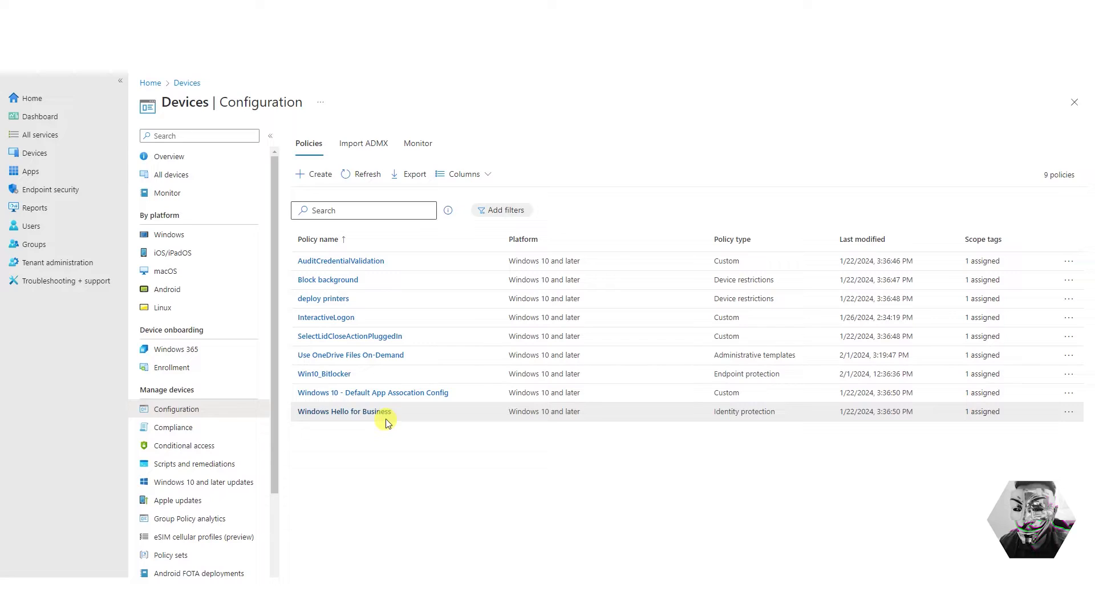
click(339, 324)
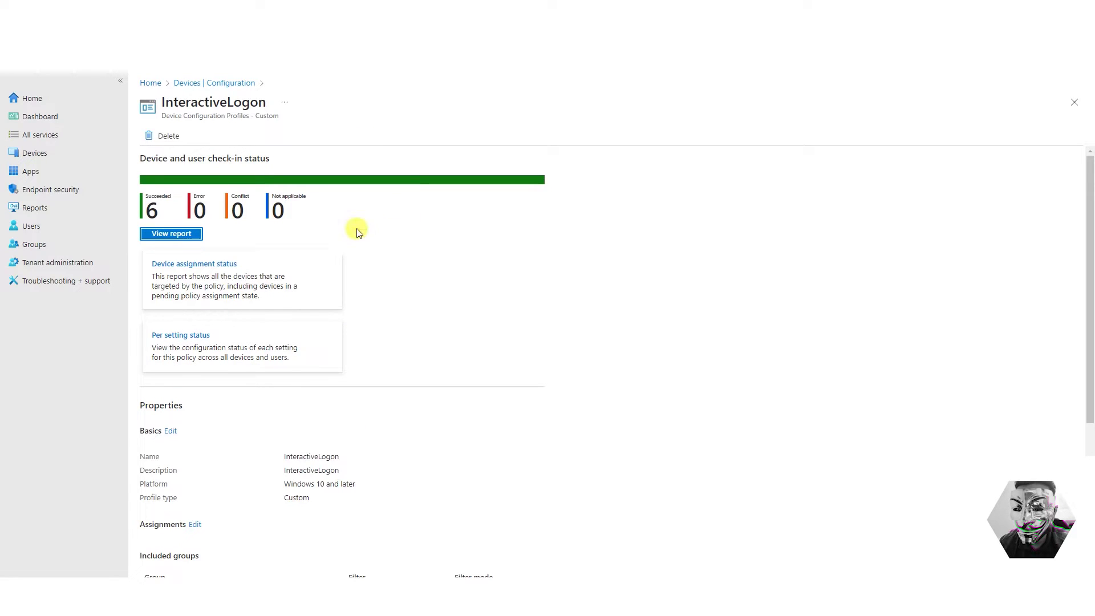
click(221, 83)
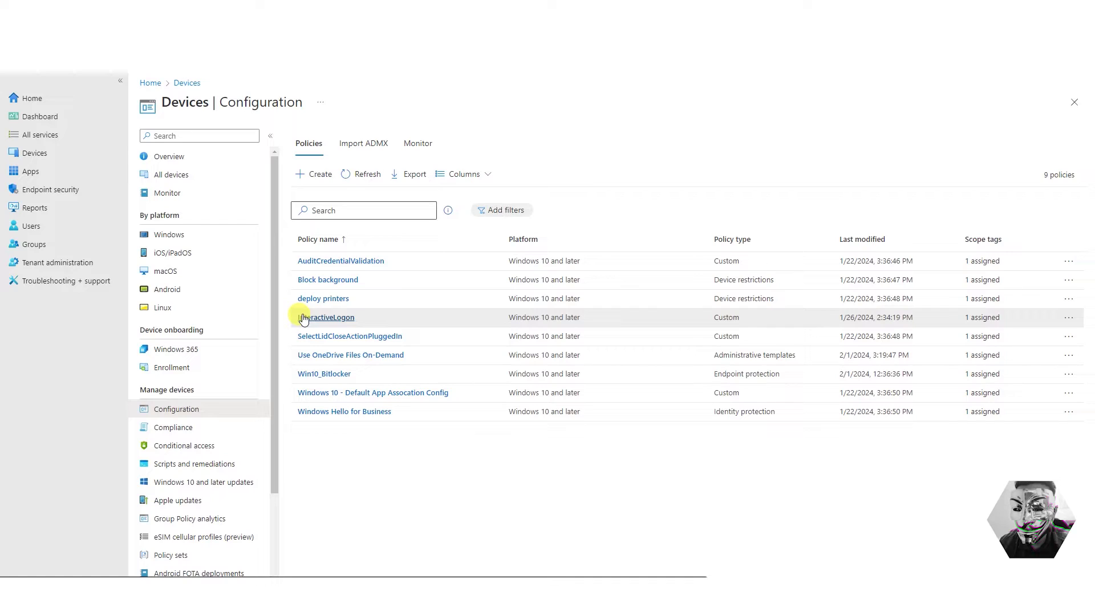
double_click(716, 316)
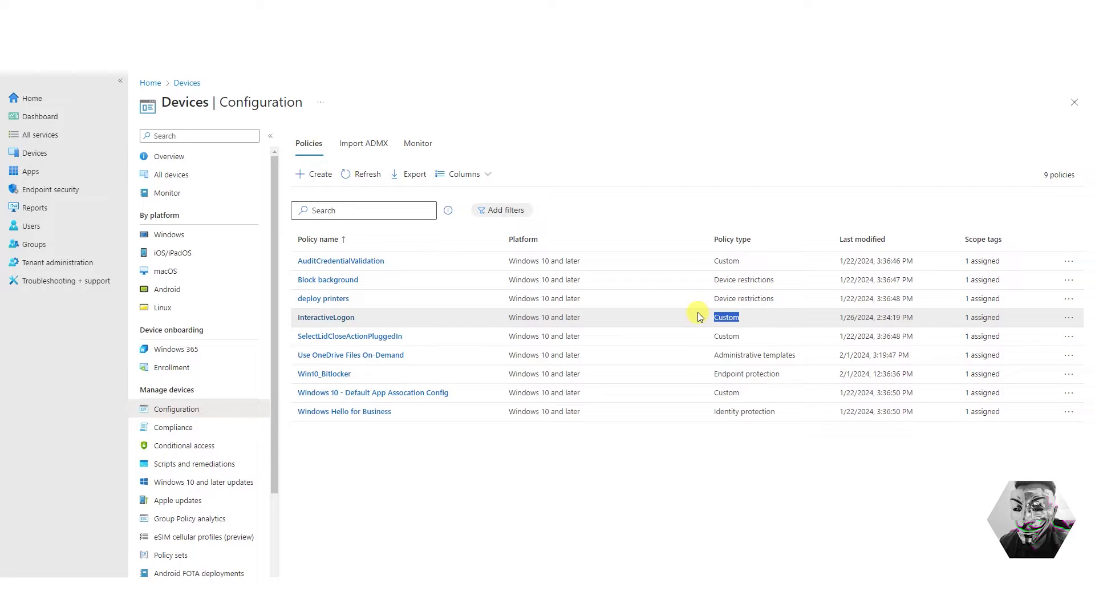
click(413, 178)
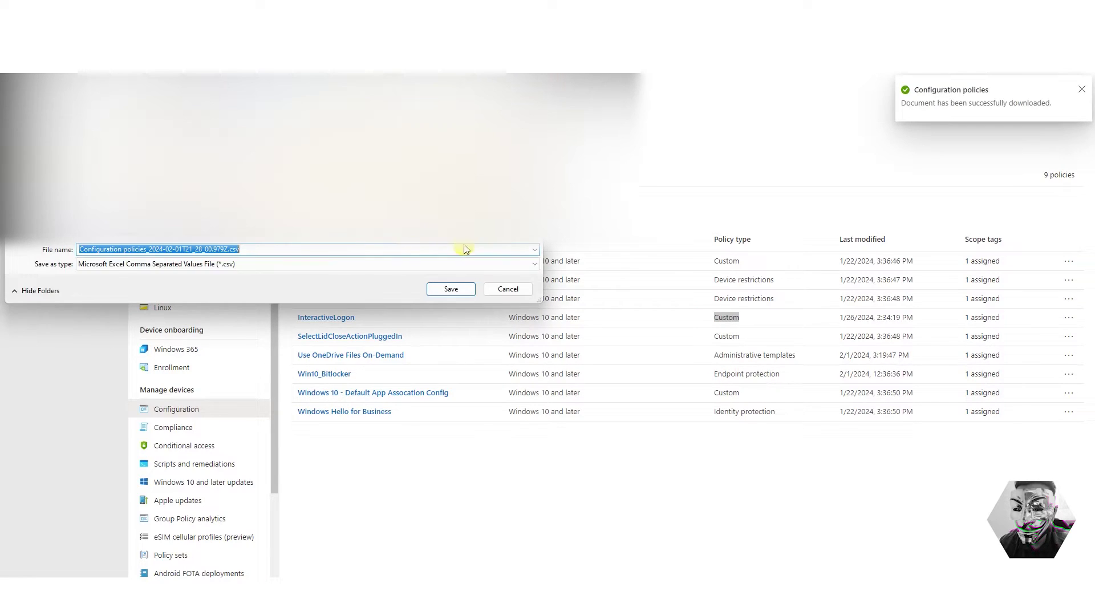
click(507, 289)
click(1070, 319)
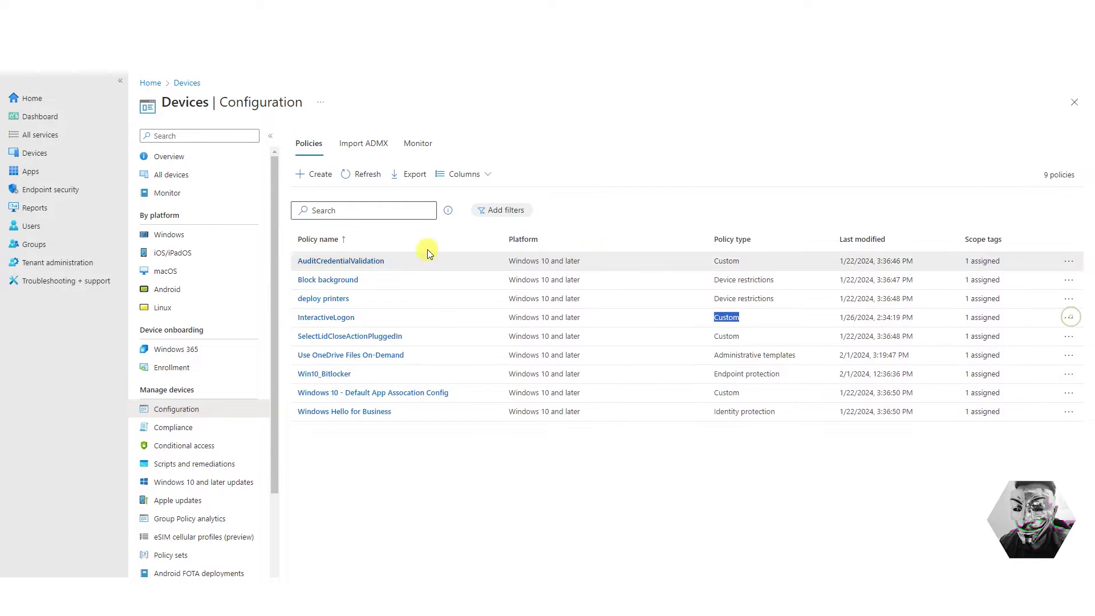
View the Import ADMX tab and its Import page, then leave without uploading a template
click(382, 155)
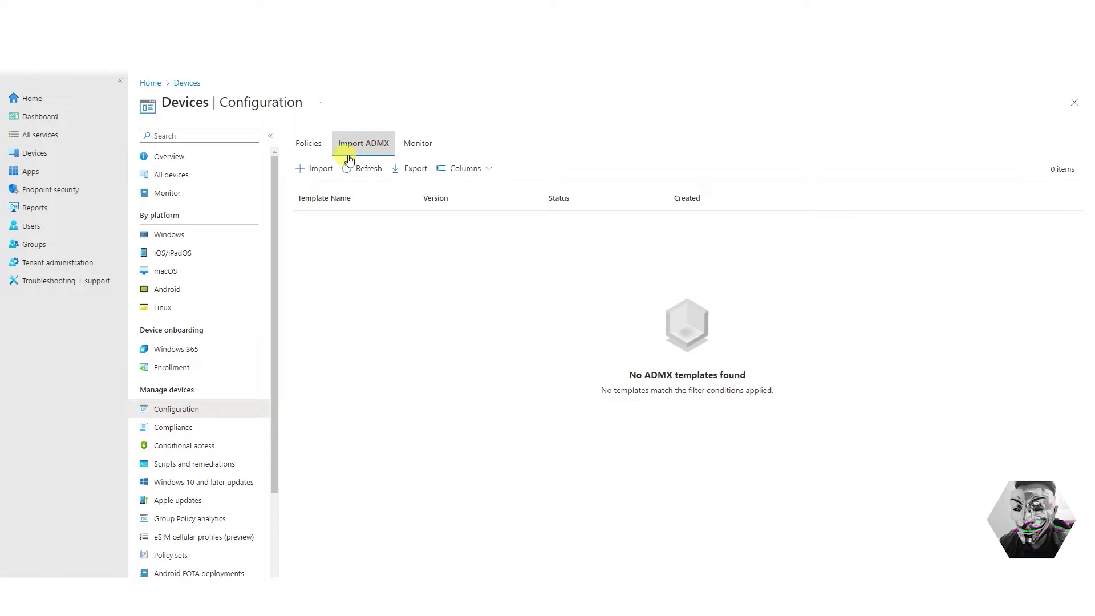
click(320, 169)
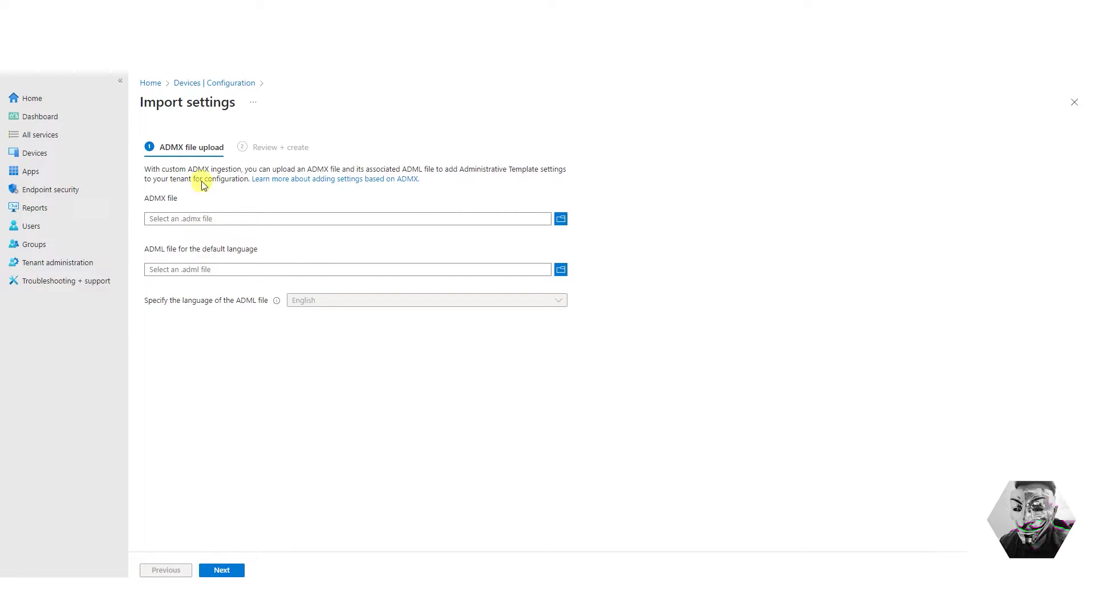
click(204, 84)
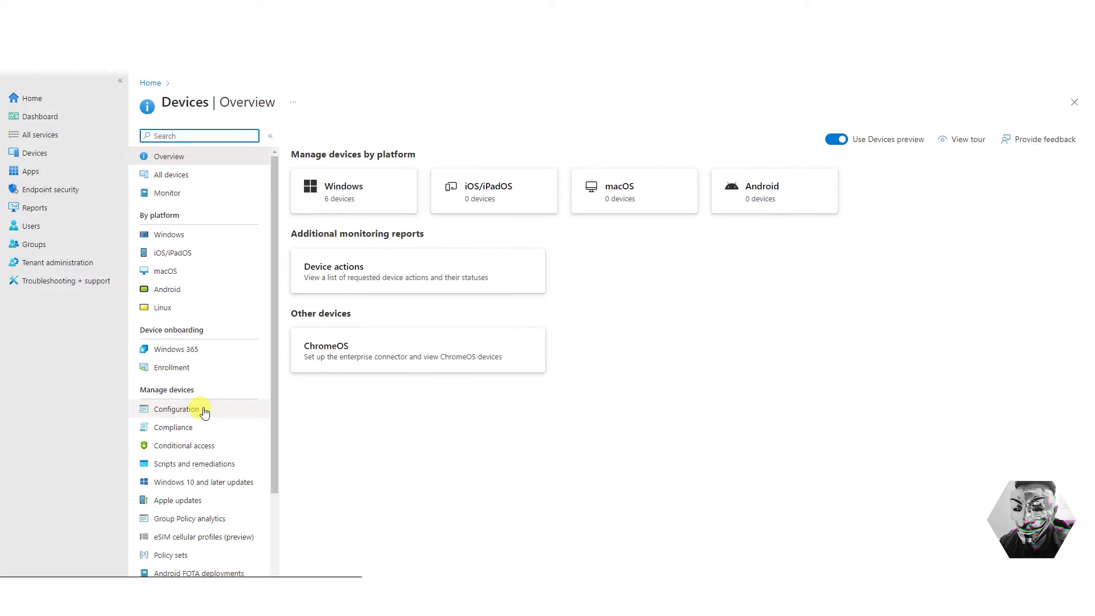
Review the Win10_Bitlocker policy's properties, then begin creating a new configuration profile
click(210, 408)
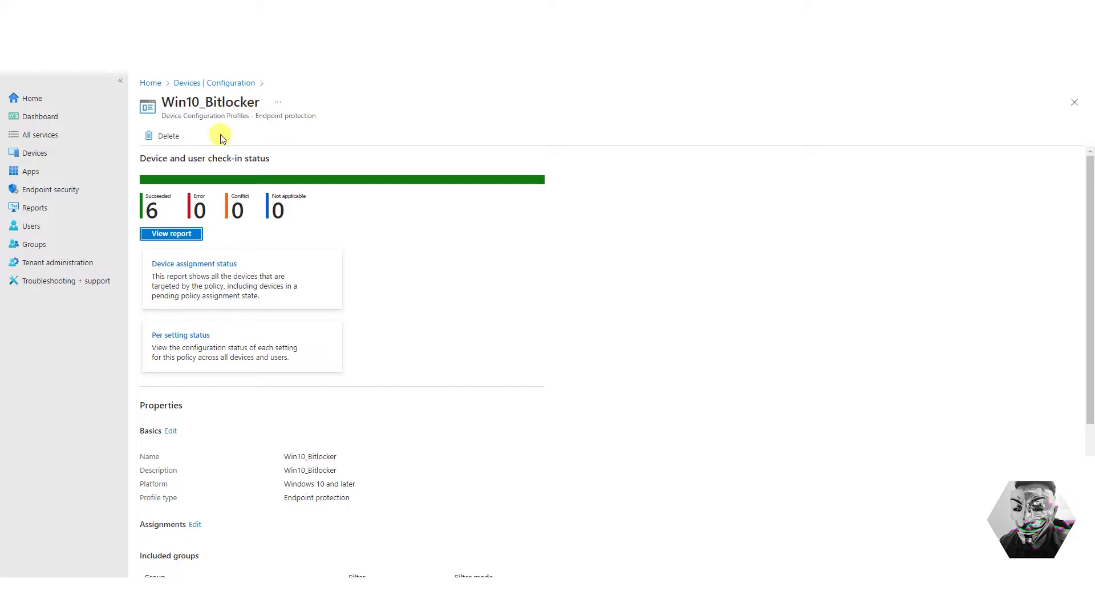
scroll(316, 365, down, 5)
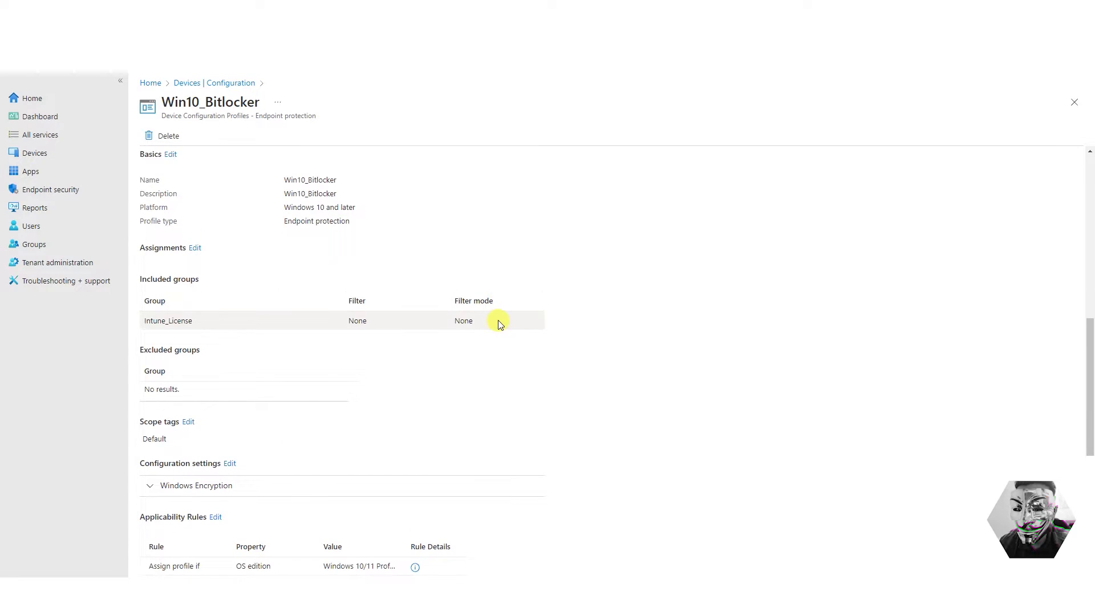
scroll(479, 291, up, 5)
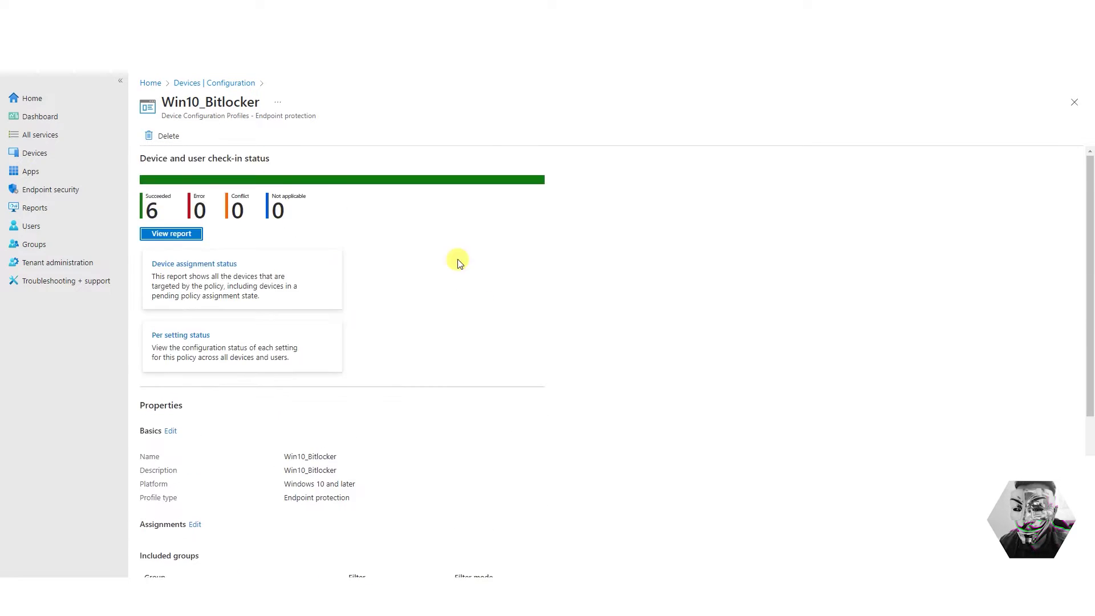
click(236, 85)
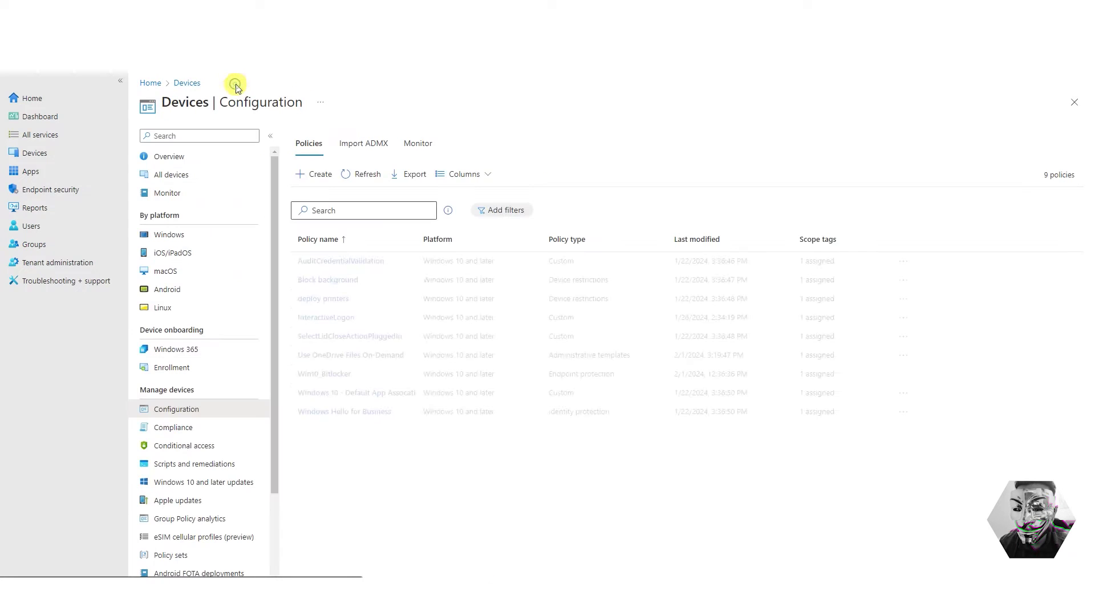
click(323, 177)
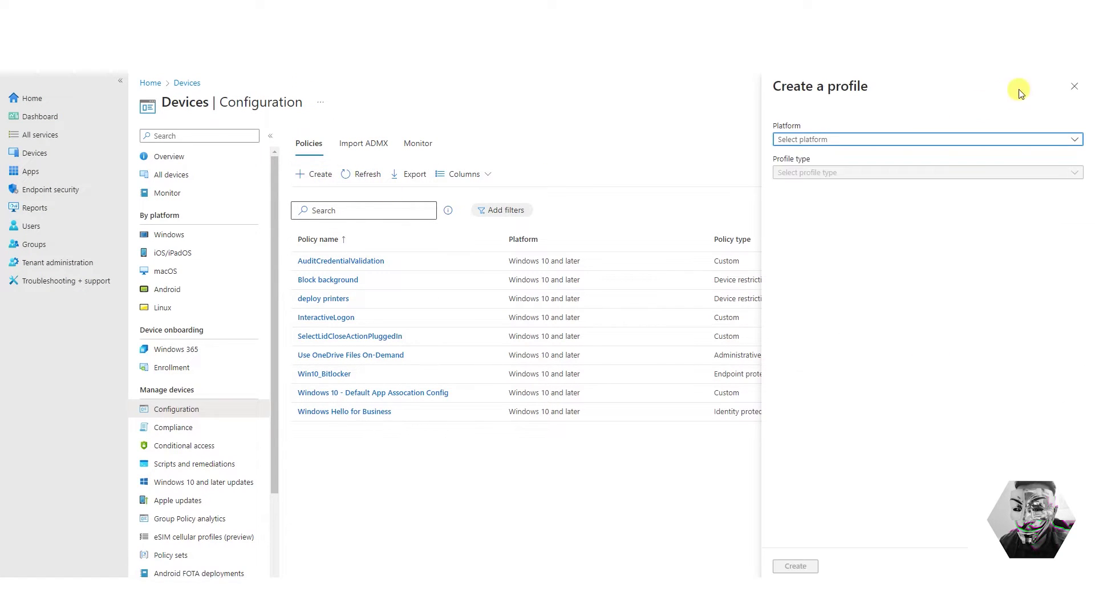
Close the Create a profile panel without choosing a platform or profile type
click(1072, 84)
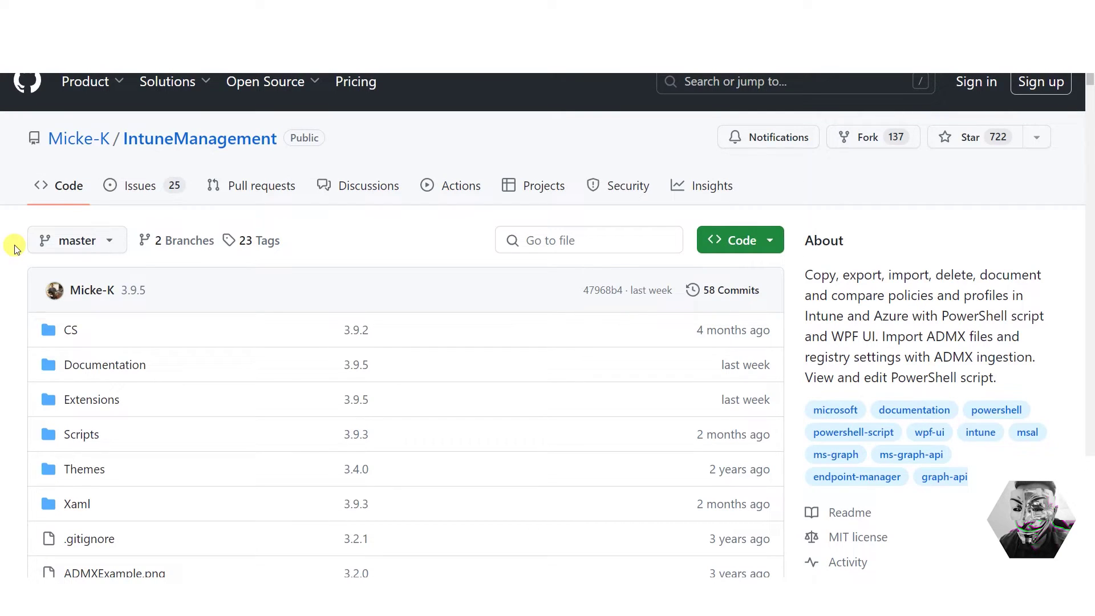
Scroll the IntuneManagement repository page past the file list down to the README
scroll(15, 247, down, 5)
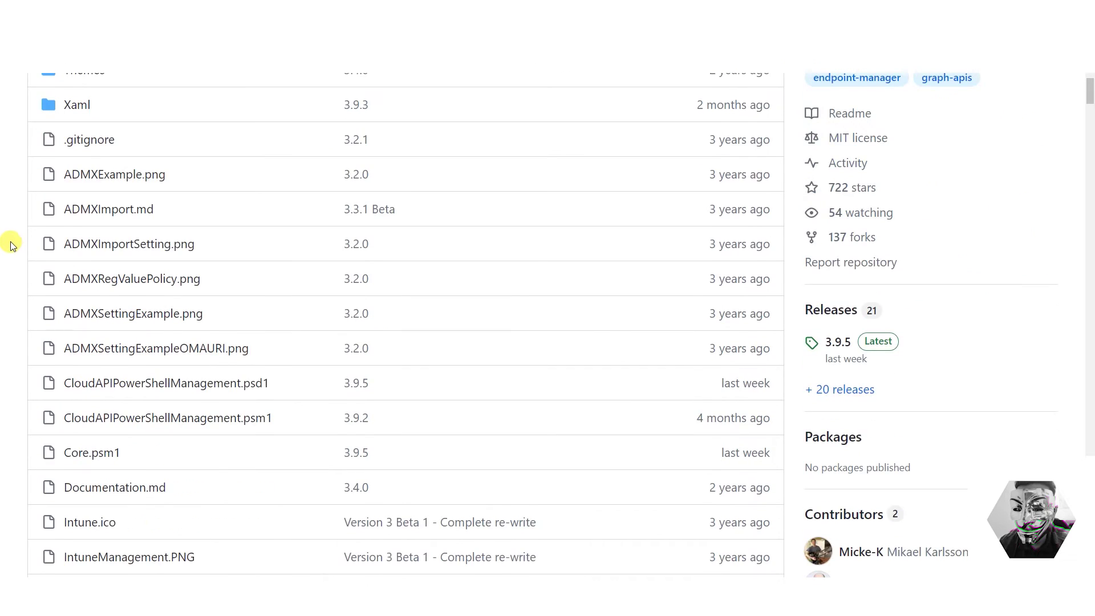
scroll(12, 248, down, 3)
scroll(12, 244, down, 4)
scroll(13, 244, down, 4)
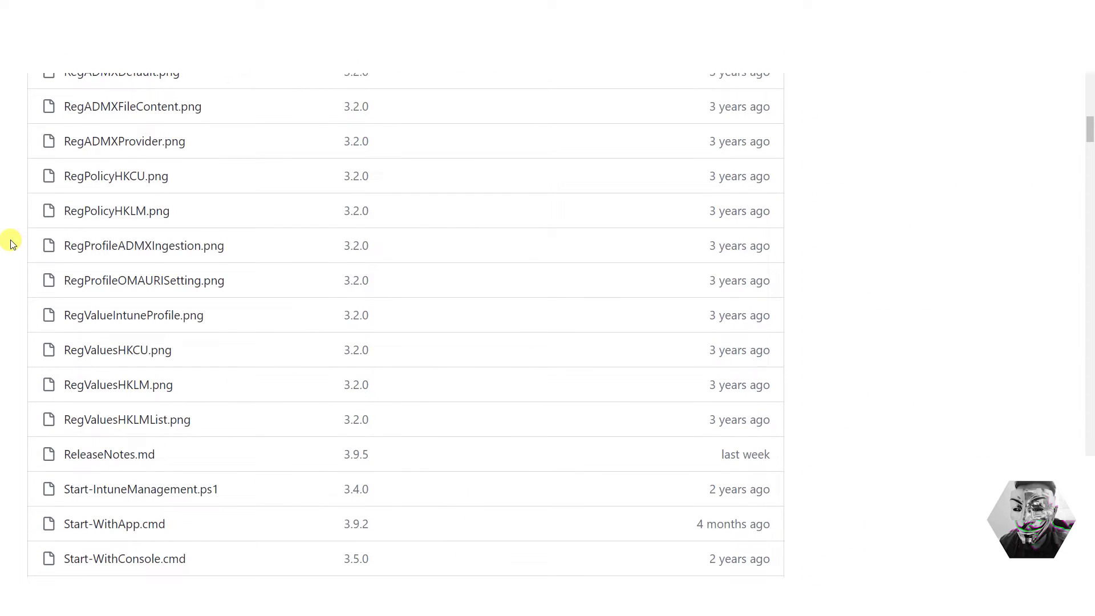
scroll(13, 244, down, 10)
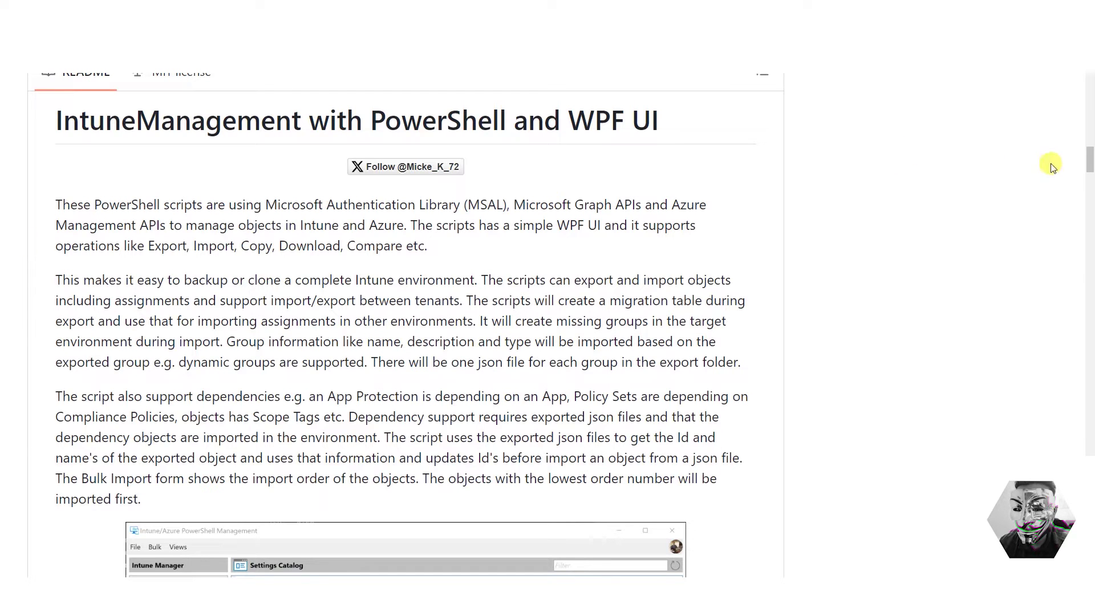
drag(1090, 161, 1089, 281)
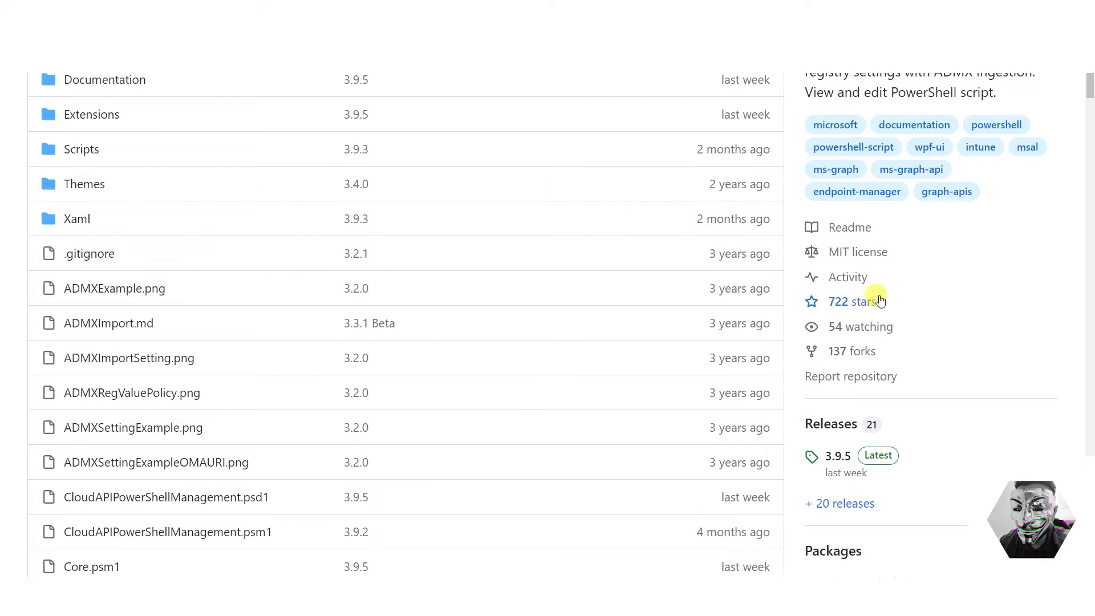
scroll(64, 367, down, 20)
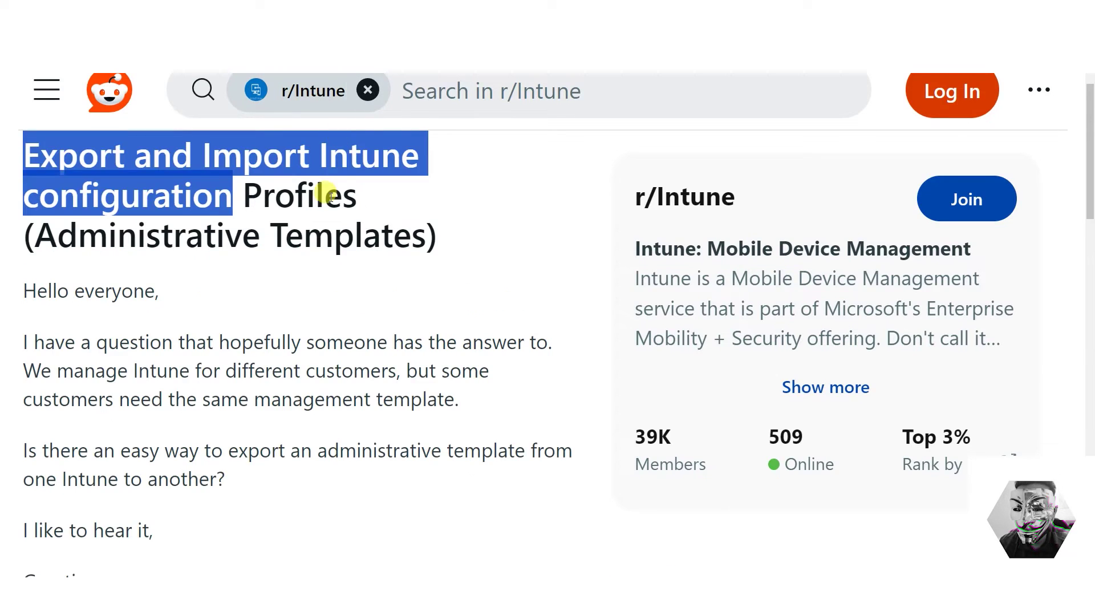
click(472, 212)
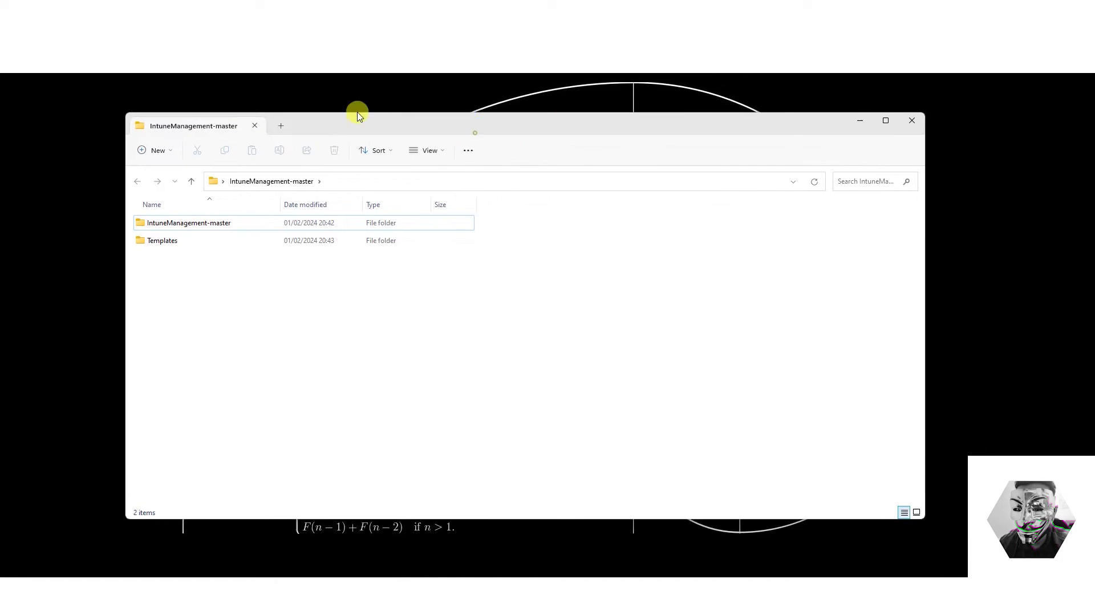
Open the inner IntuneManagement-master folder and bring up the context menu for Start-IntuneManagement.ps1
double_click(128, 233)
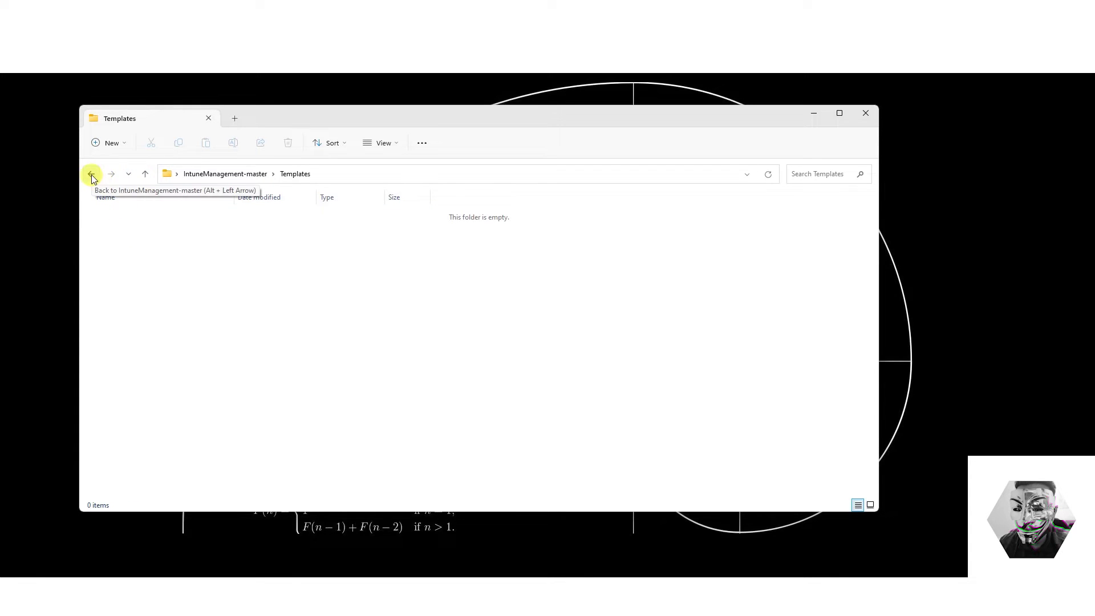
click(92, 175)
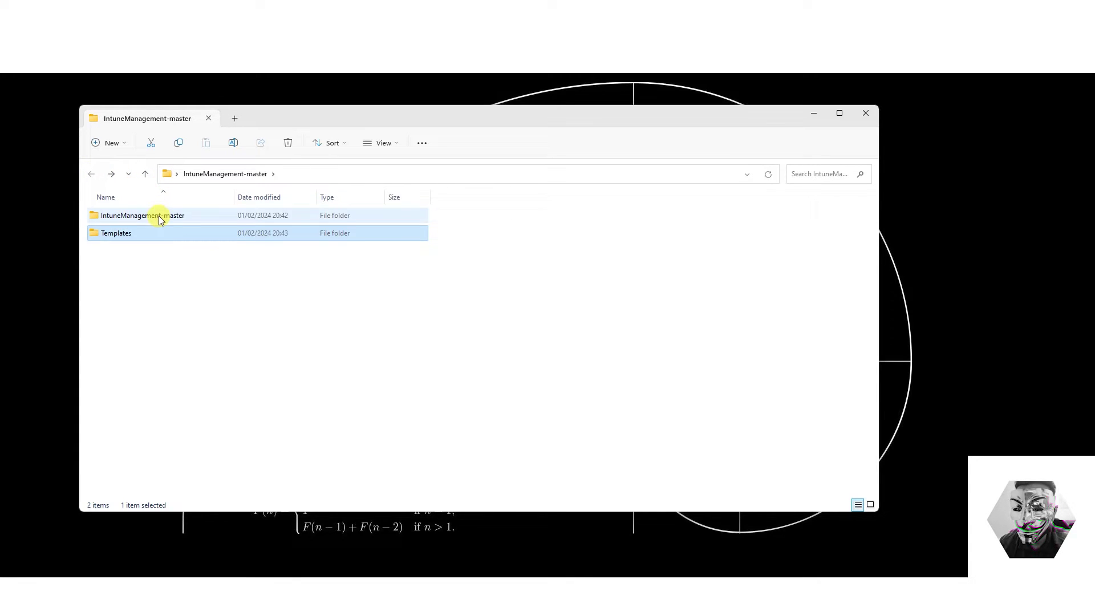
click(158, 216)
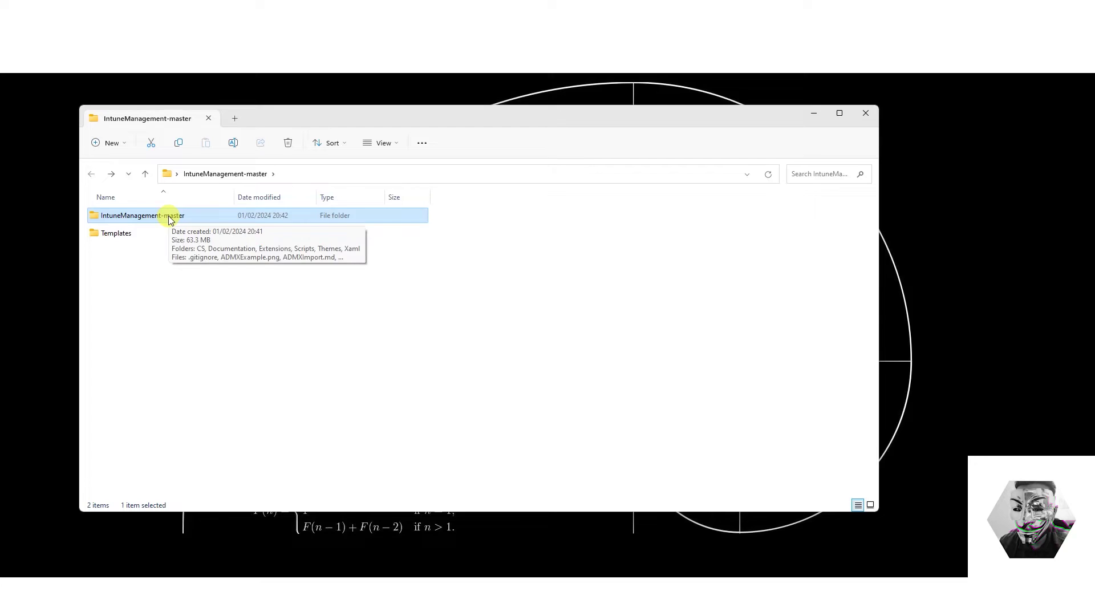
double_click(170, 218)
scroll(303, 284, down, 10)
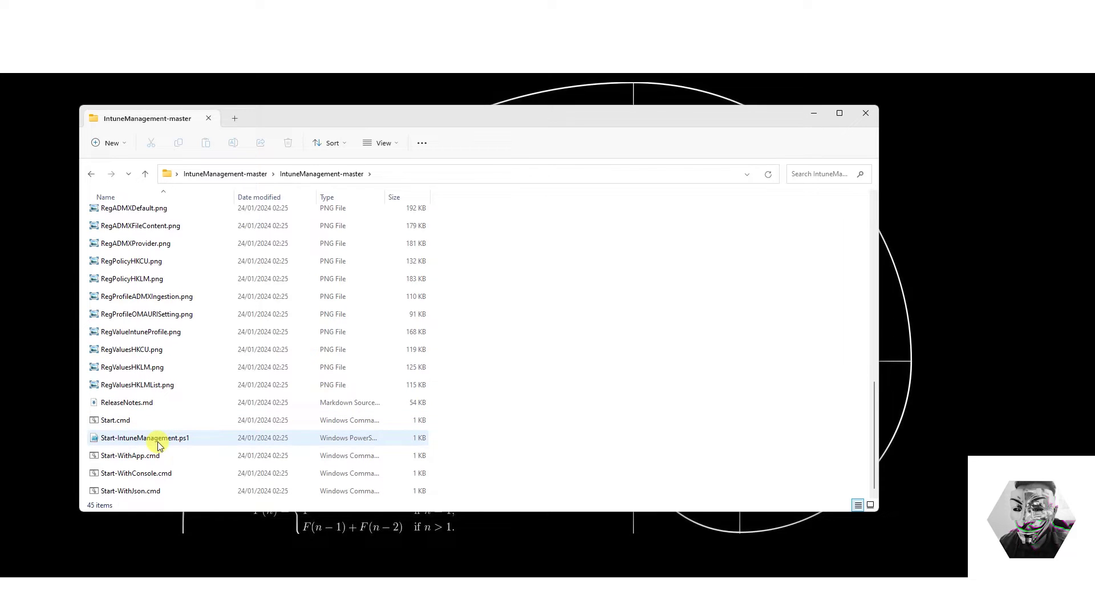
click(158, 441)
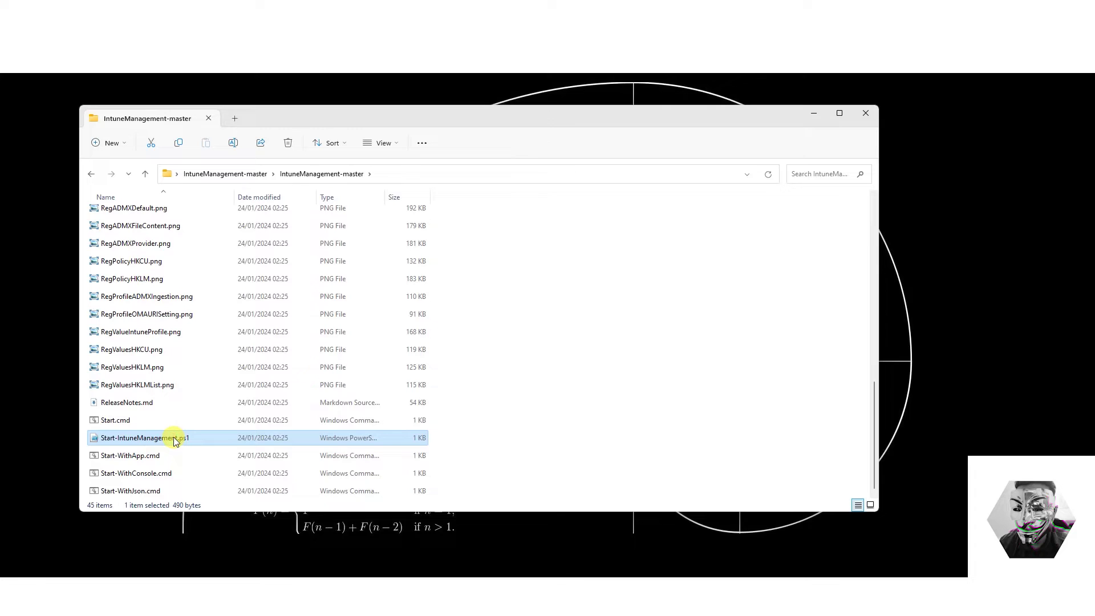
right_click(175, 440)
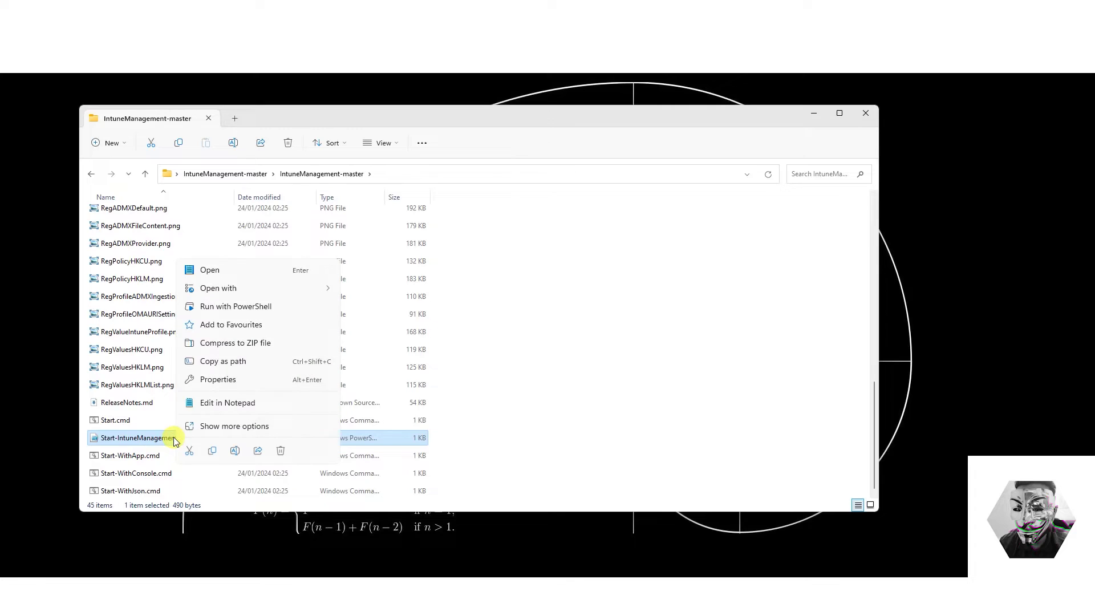
Run Start-IntuneManagement.ps1 with PowerShell to launch Intune Manager for Client A
click(234, 308)
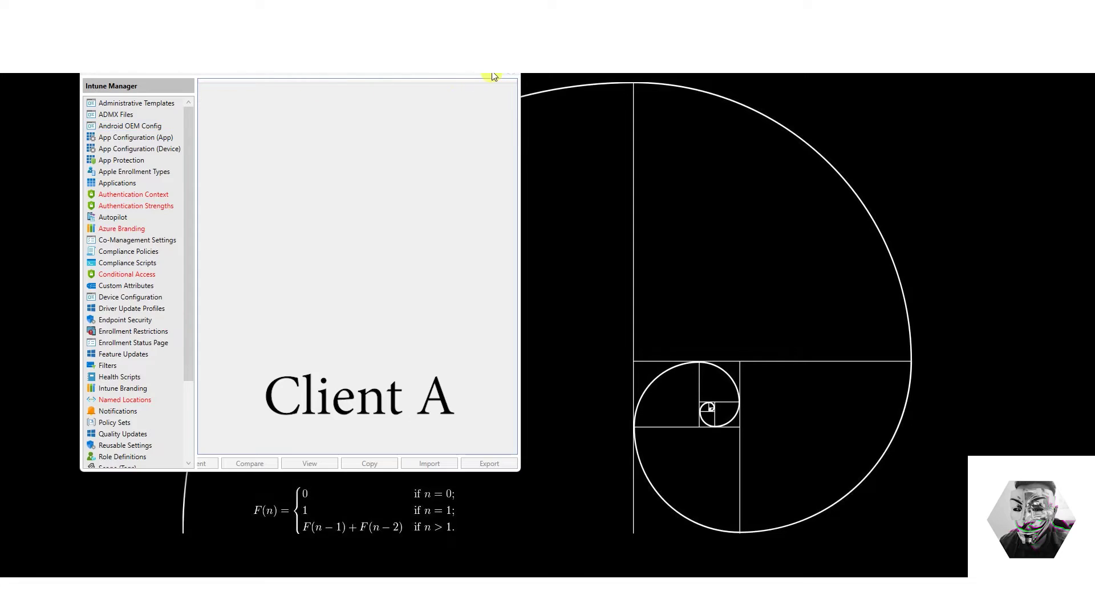
click(509, 74)
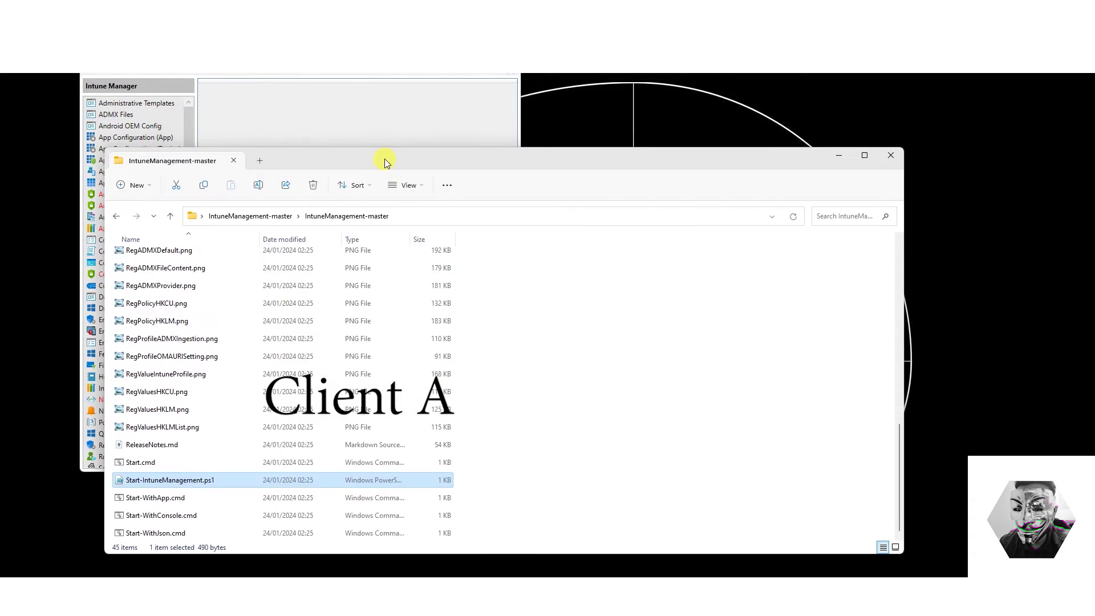
Launch a second Intune Manager from Start.cmd and open its sign-in menu for Client B
drag(382, 161, 351, 171)
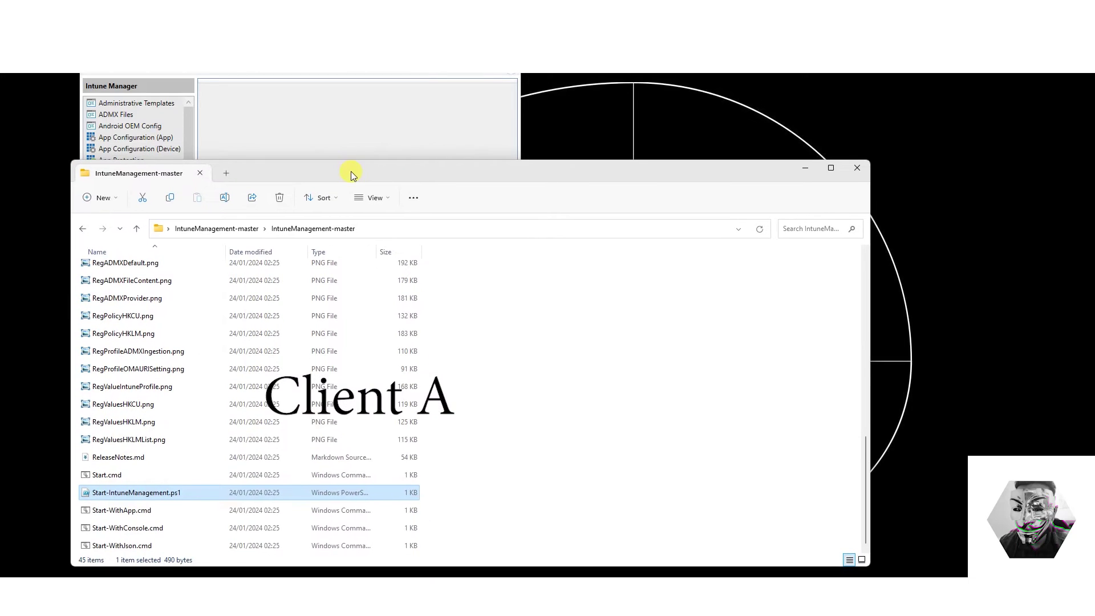
click(120, 476)
double_click(119, 477)
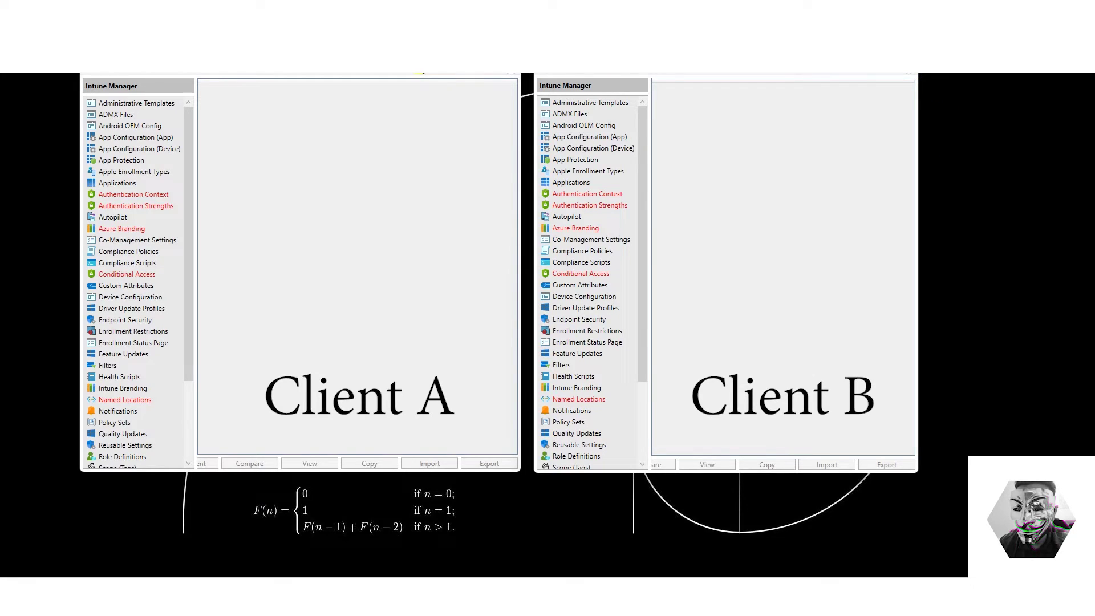
click(914, 74)
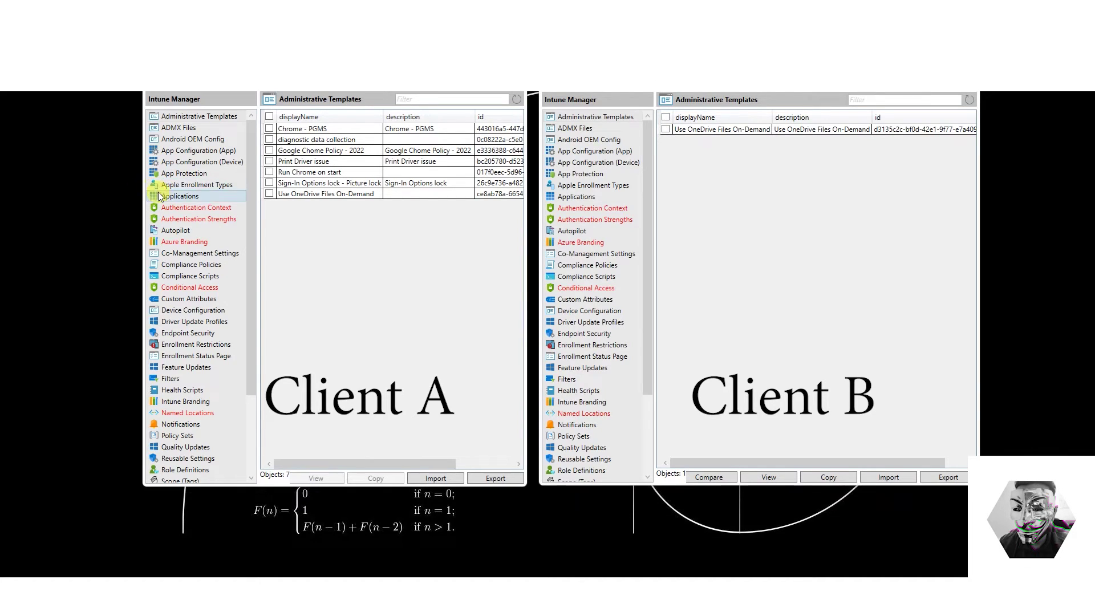
List Client A's Device Configuration profiles and tick InteractiveLogon and Block background
click(176, 230)
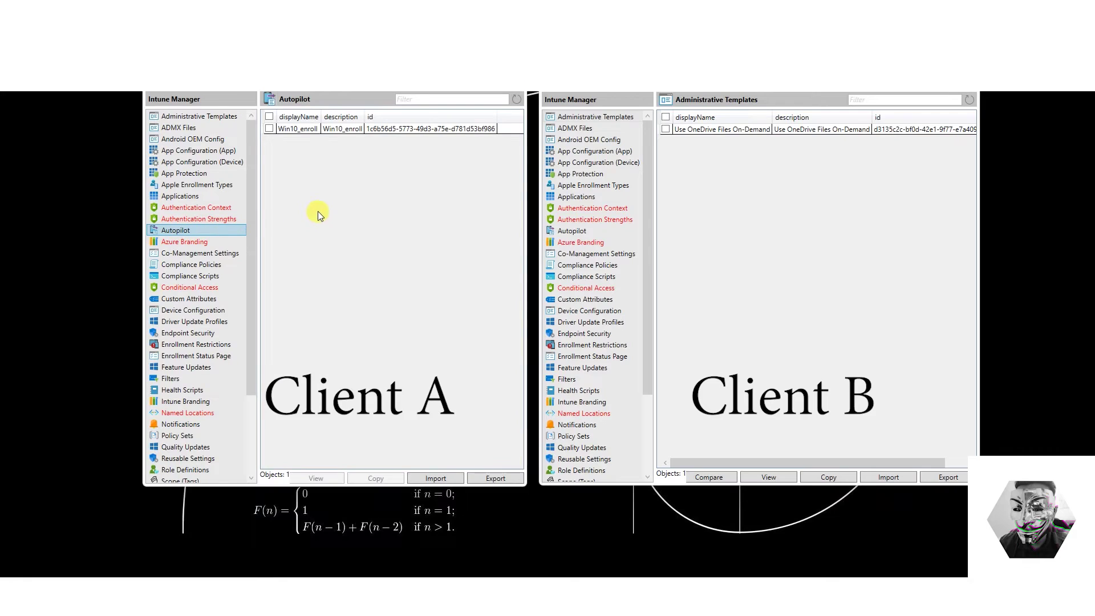
click(207, 267)
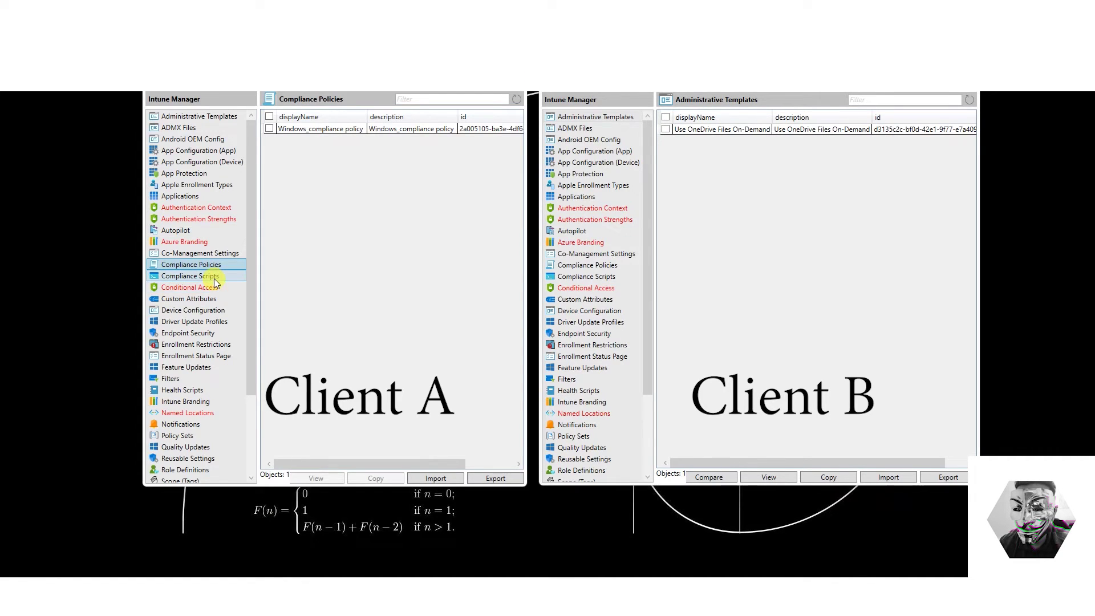
click(215, 278)
click(210, 311)
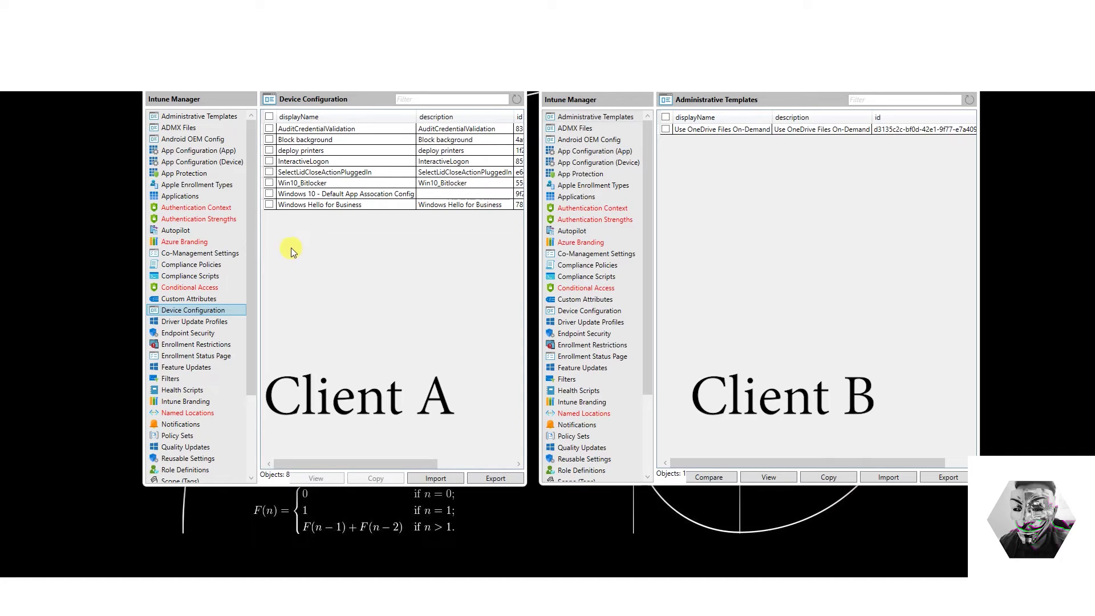
click(269, 162)
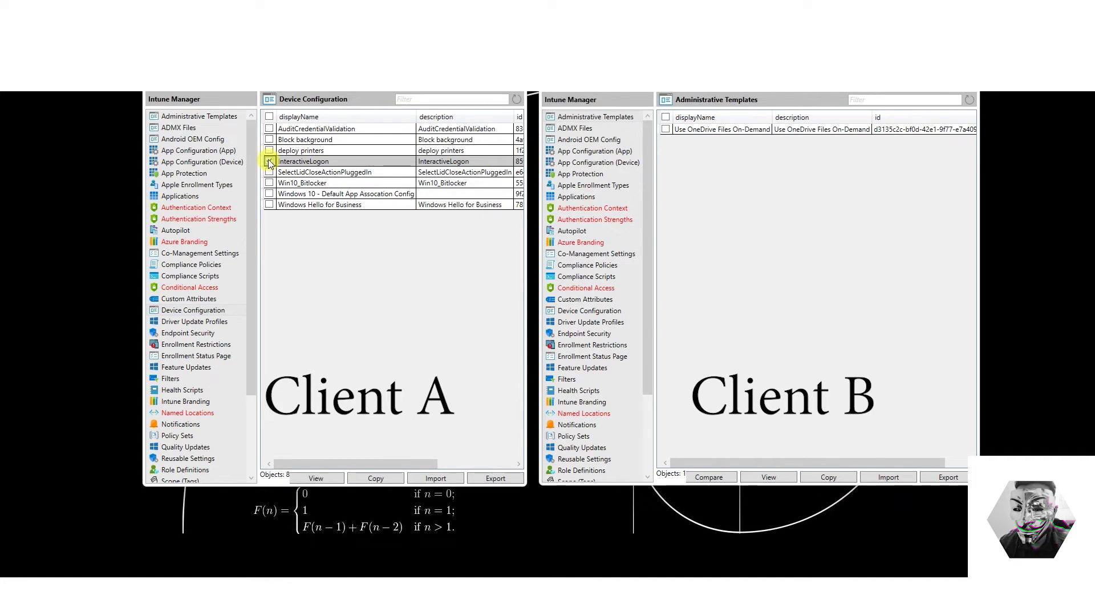
click(269, 140)
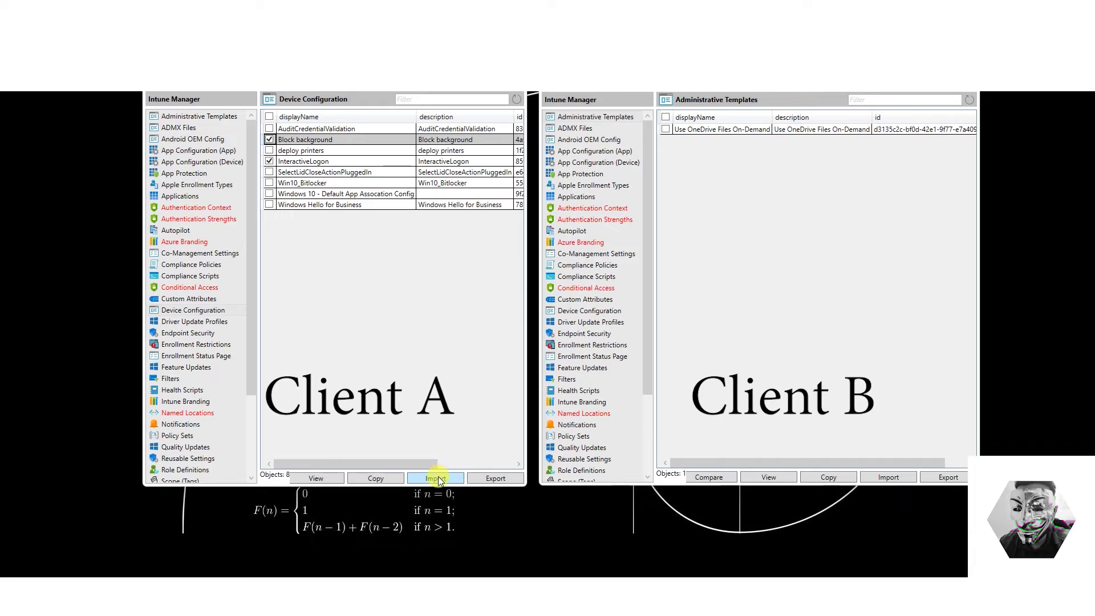
Export all Device Configuration profiles to IntuneManagement-master\Templates, with no company name in the path
click(483, 480)
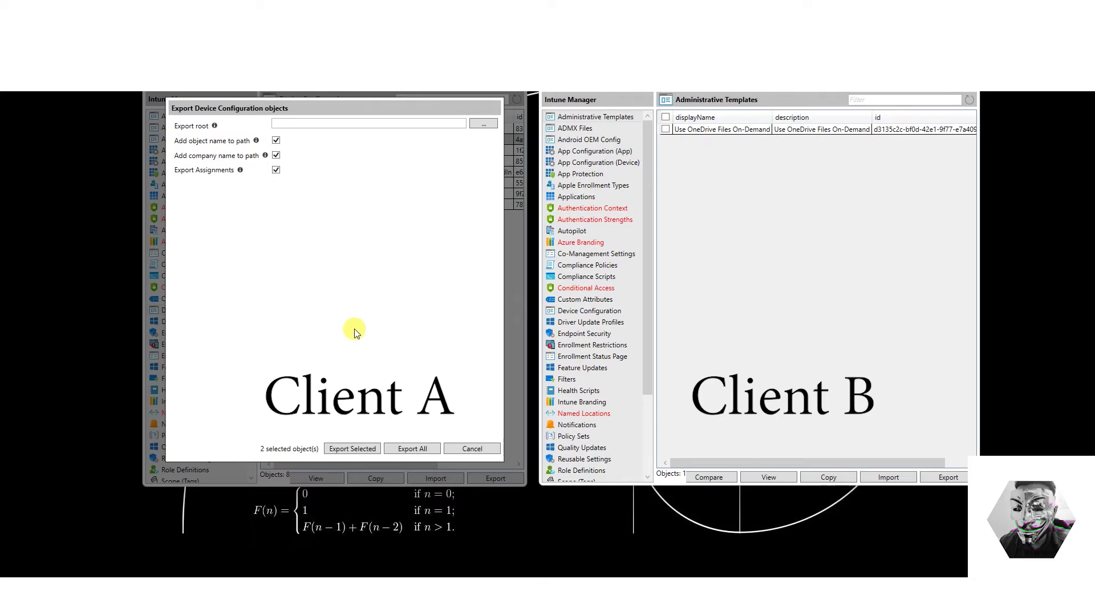
click(483, 124)
click(579, 359)
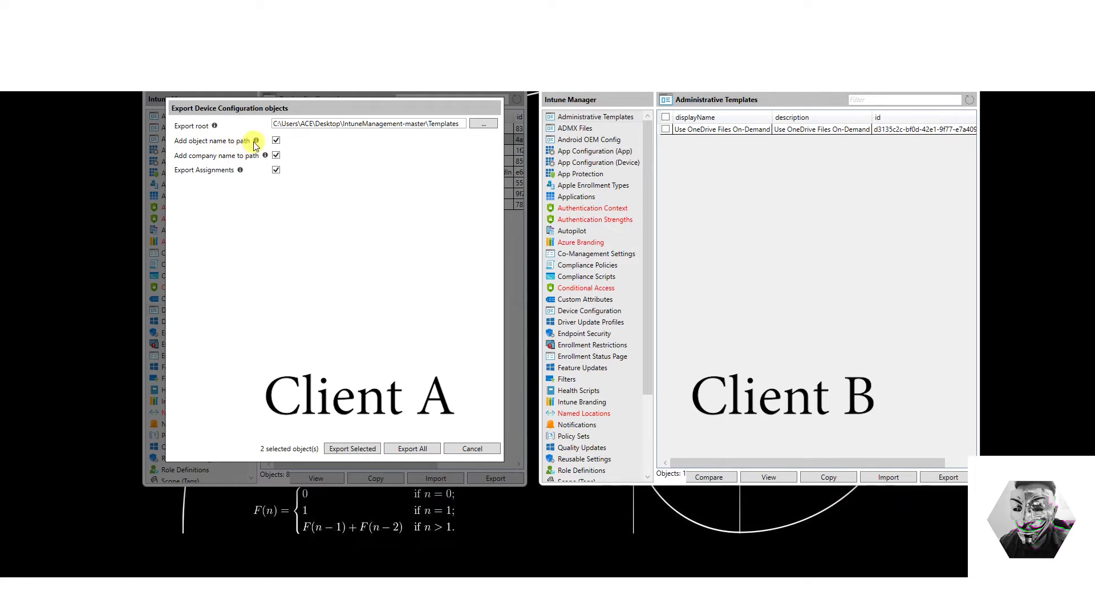
mouse_move(258, 139)
click(276, 159)
mouse_move(240, 170)
click(409, 449)
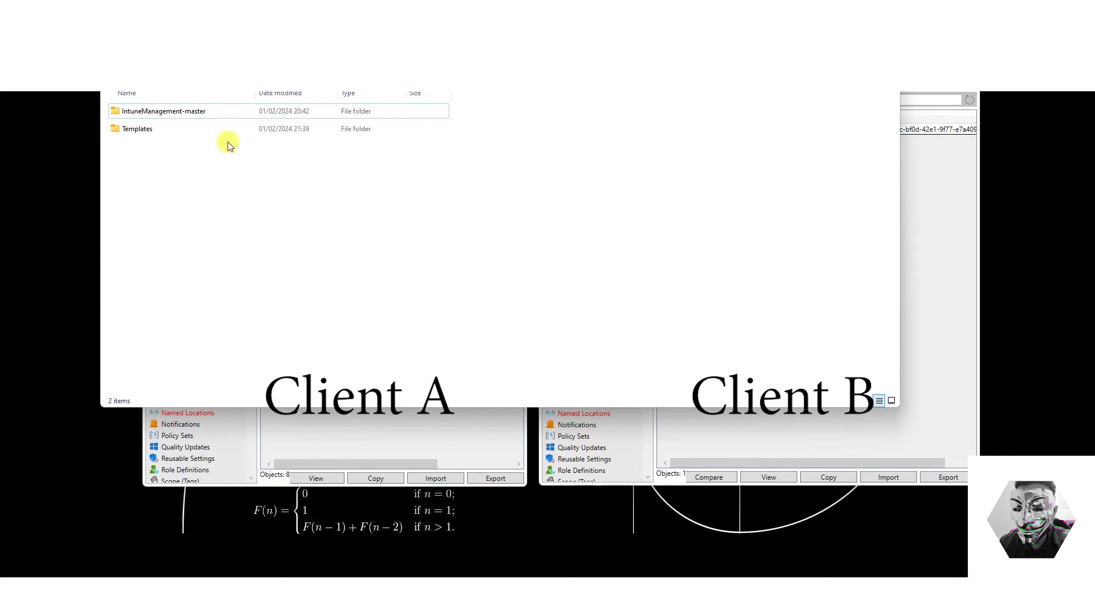
Review the eight exported profile files in Templates\DeviceConfiguration
double_click(239, 133)
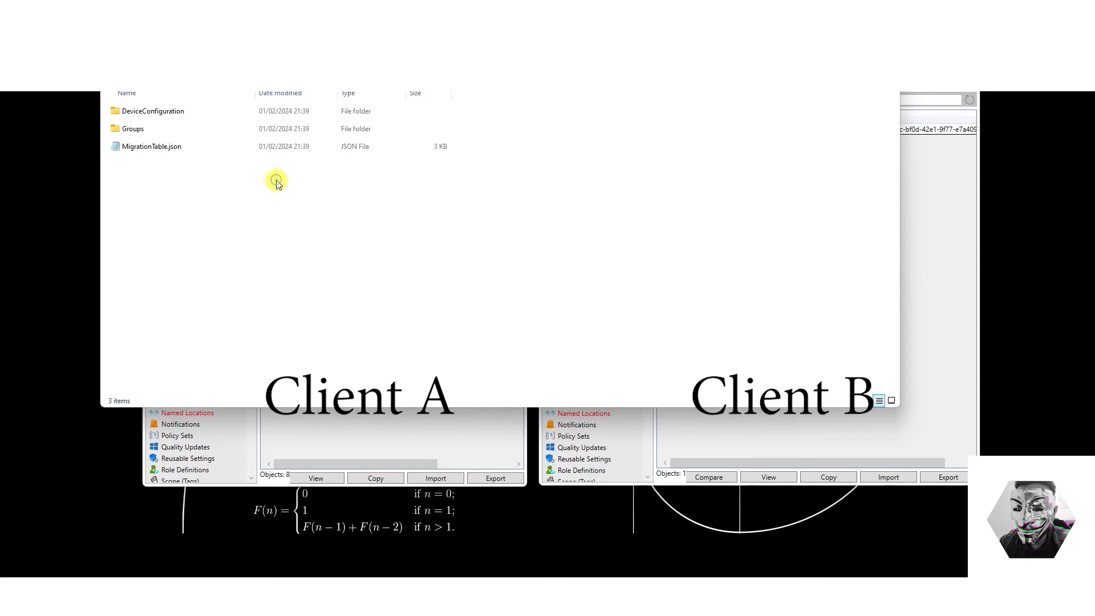
double_click(204, 110)
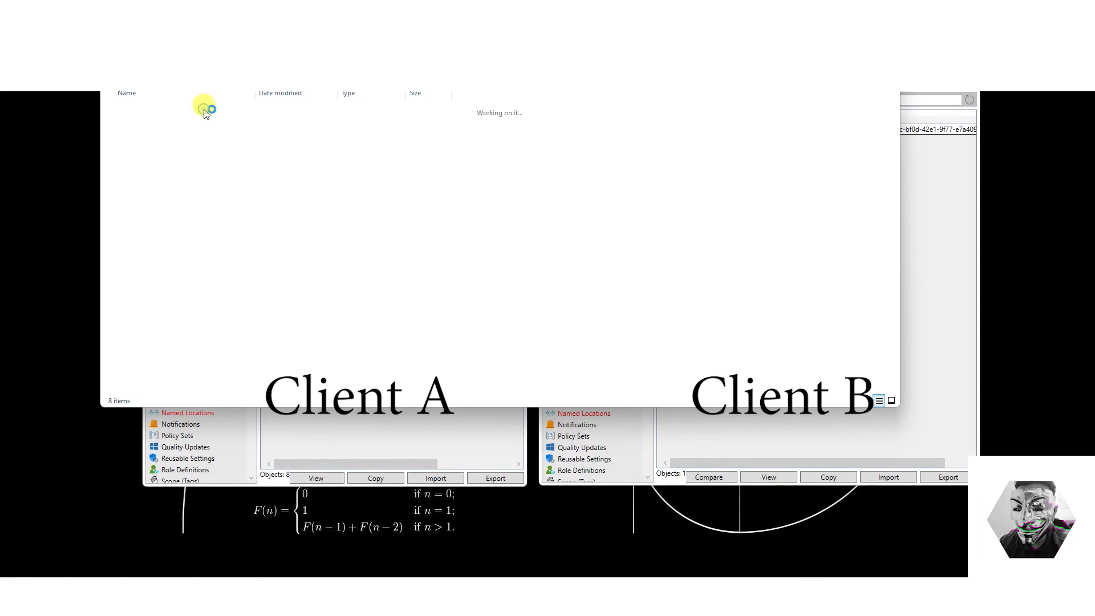
drag(302, 270, 196, 107)
click(262, 257)
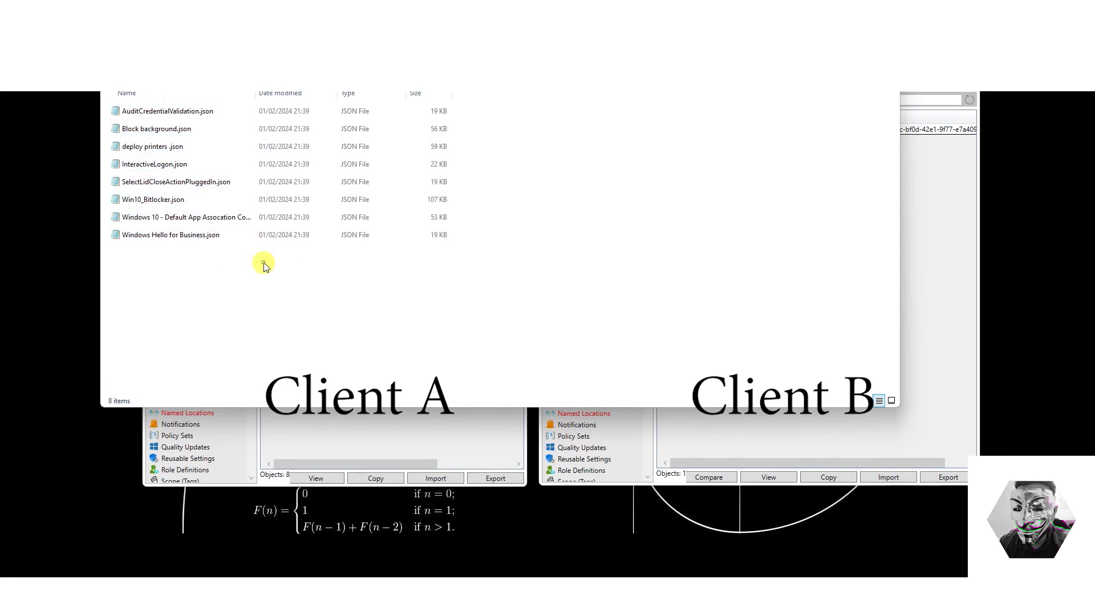
key(alt+Left)
Review the five exported group files in Templates\Groups, then leave File Explorer
double_click(157, 130)
drag(272, 228, 211, 108)
click(276, 251)
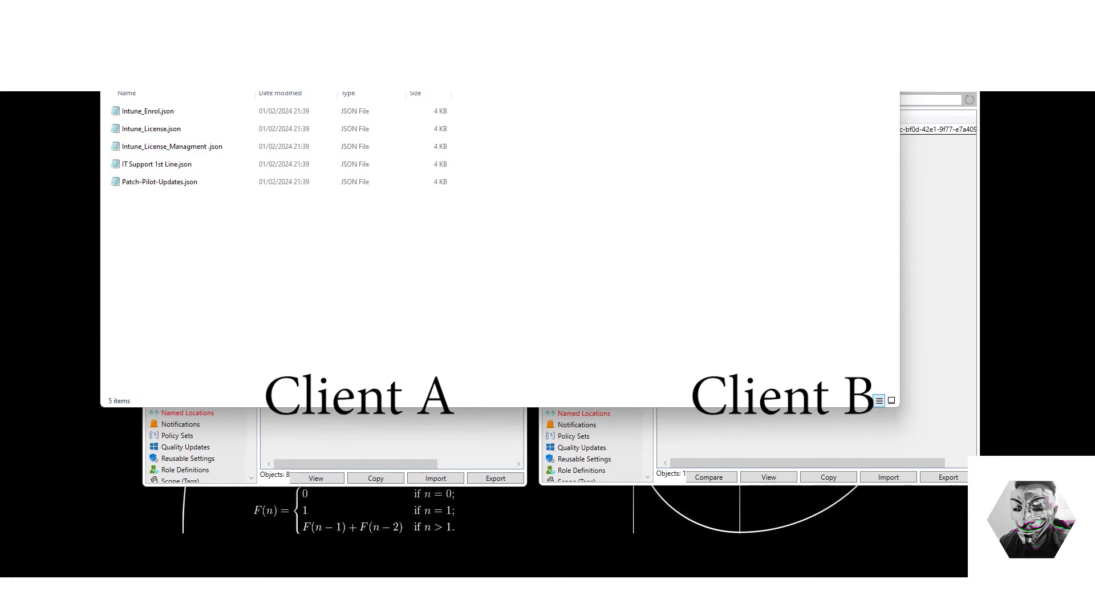
key(alt+Left)
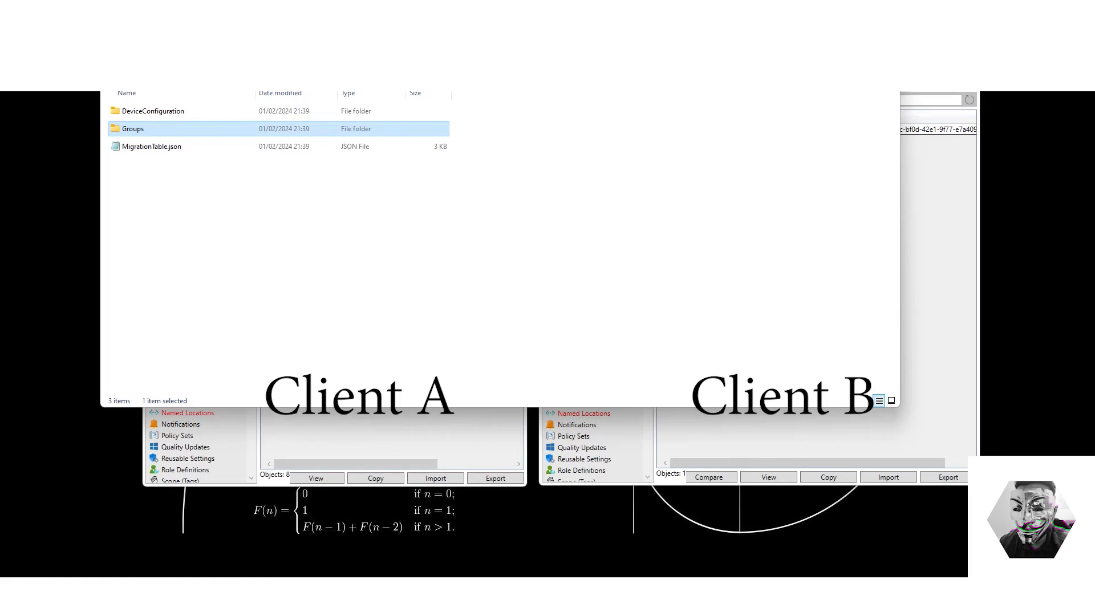
key(alt+Tab)
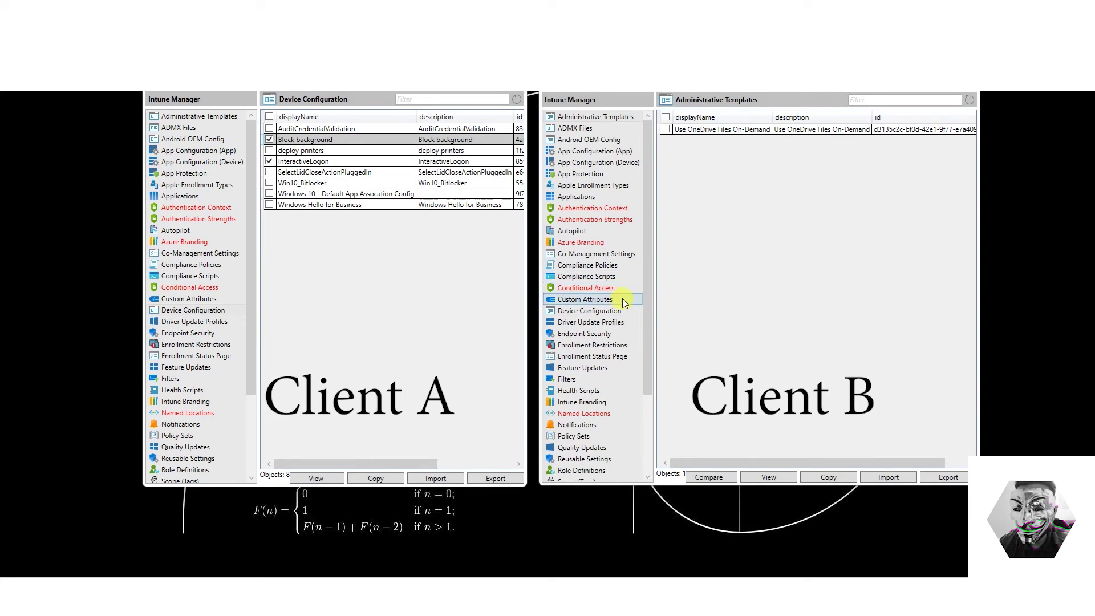
Start a Device Configuration import in Client B from Templates\DeviceConfiguration, listing all eight profile files
click(614, 312)
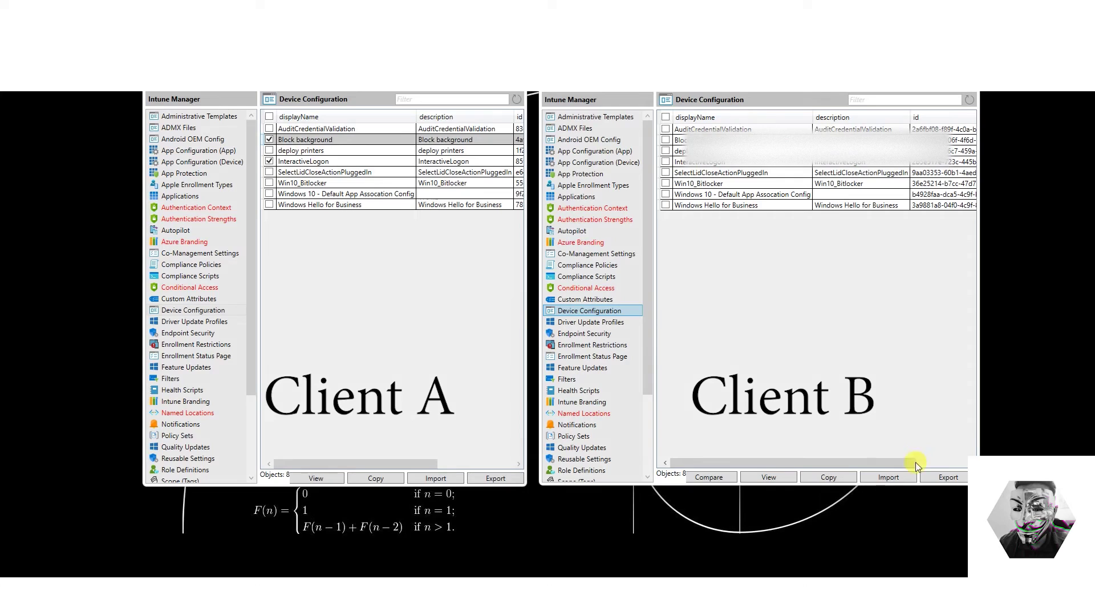
click(897, 477)
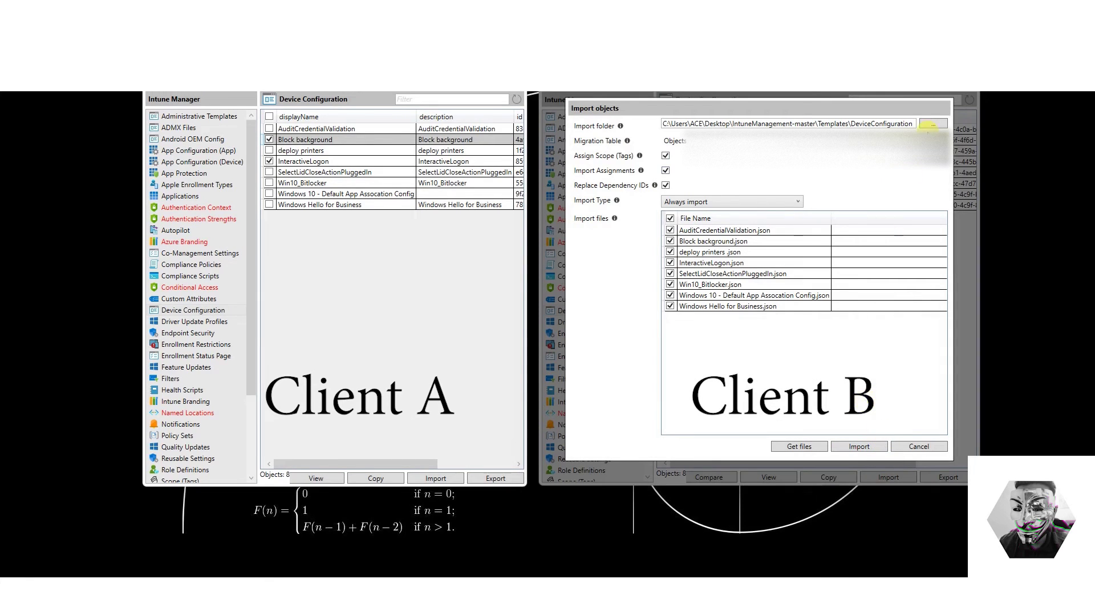
click(933, 124)
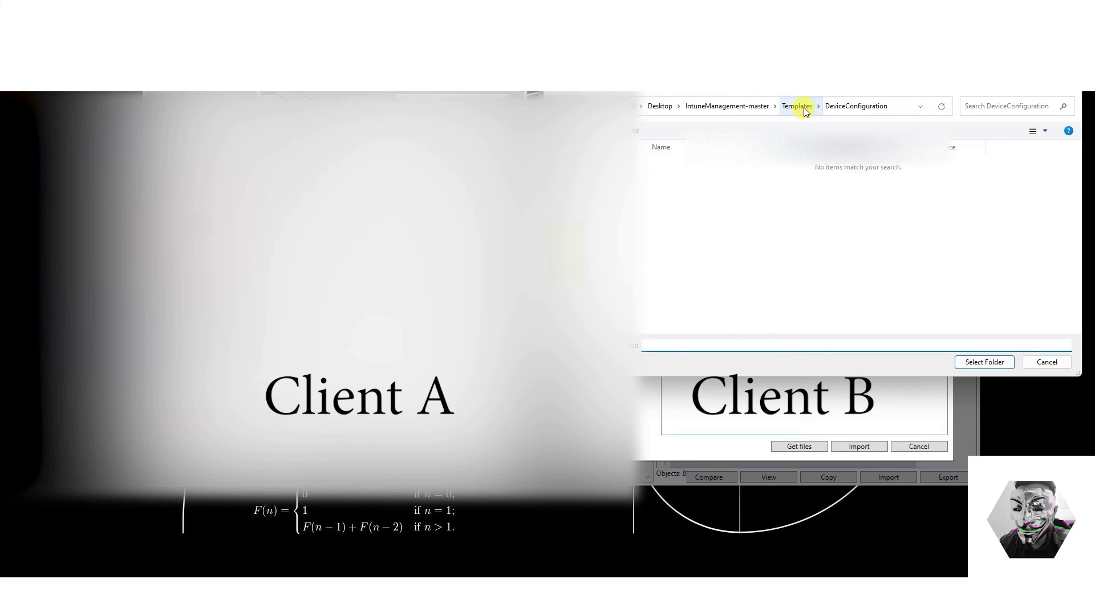
click(801, 107)
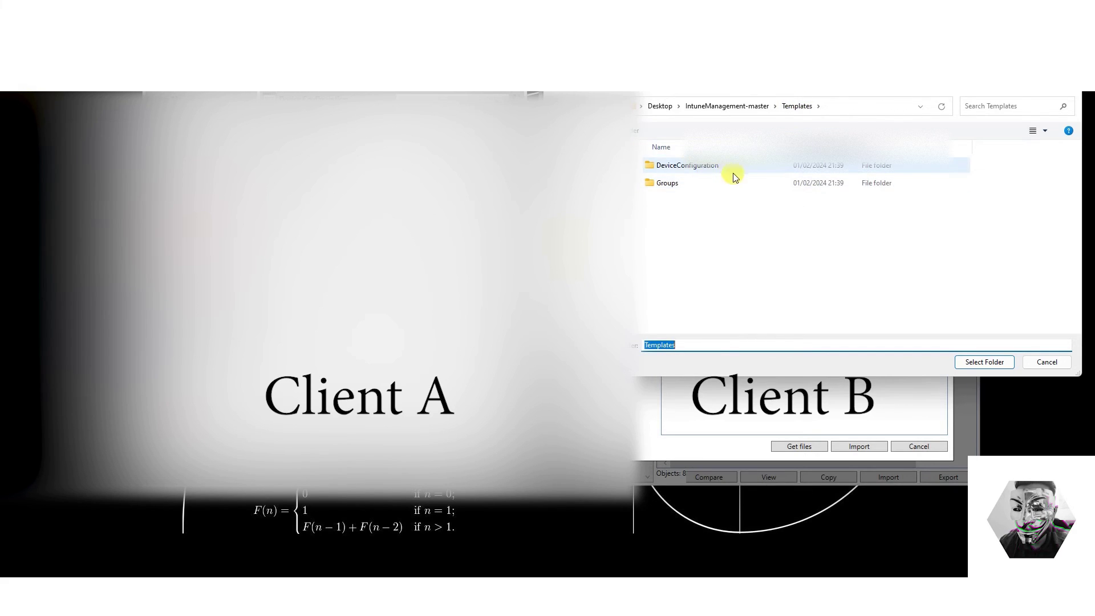
click(994, 365)
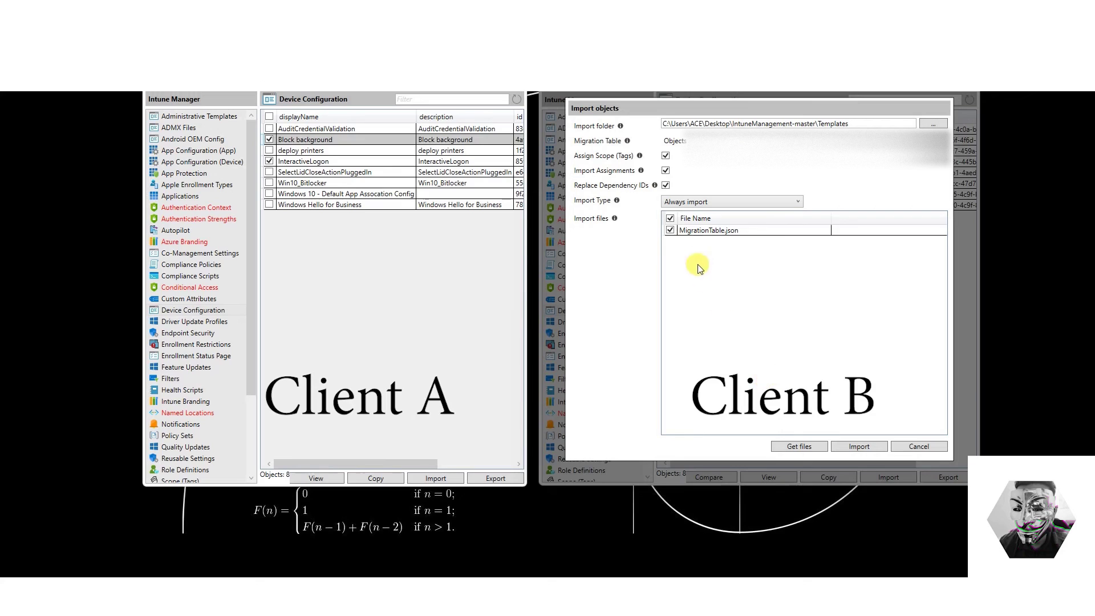
click(938, 123)
click(687, 165)
click(984, 362)
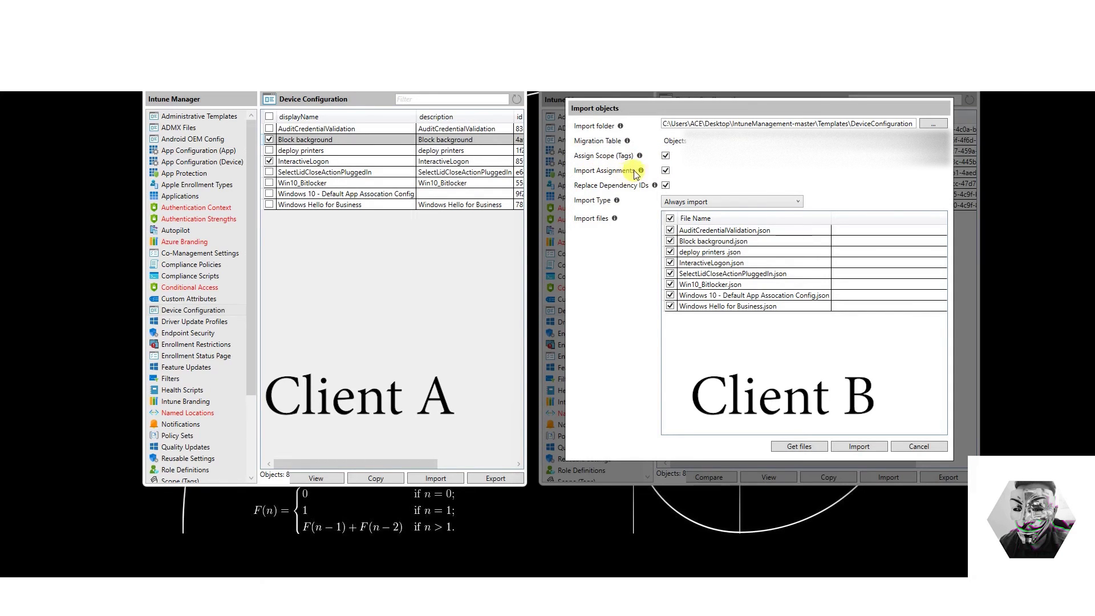
Run the Always import of the eight profiles, including Win10_Bitlocker and Windows Hello for Business
mouse_move(641, 170)
click(915, 447)
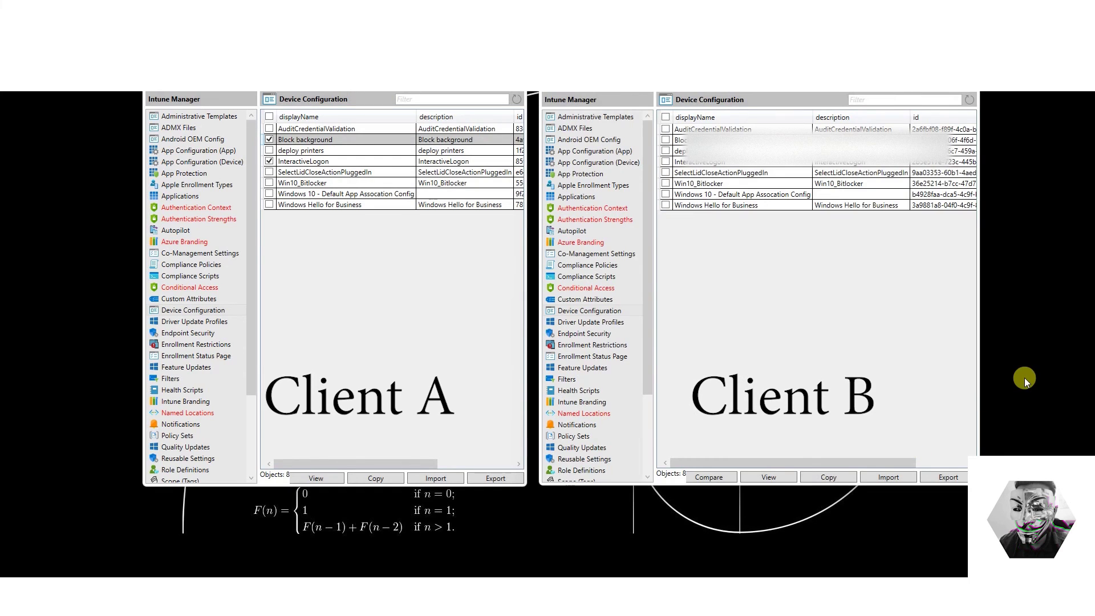